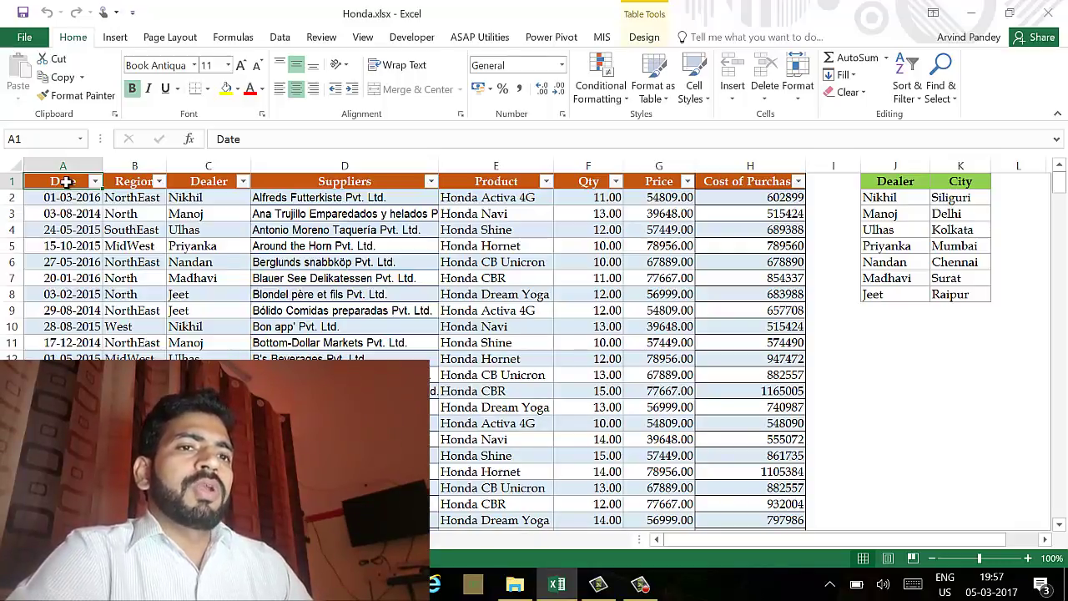
# - Review the sales table's column headers from Date through Cost of Purchase
pyautogui.press('Right')
pyautogui.press('Right')
pyautogui.press('Right')
pyautogui.press('Right')
pyautogui.press('Right')
pyautogui.press('Right')
pyautogui.press('Right')
pyautogui.press('Right')
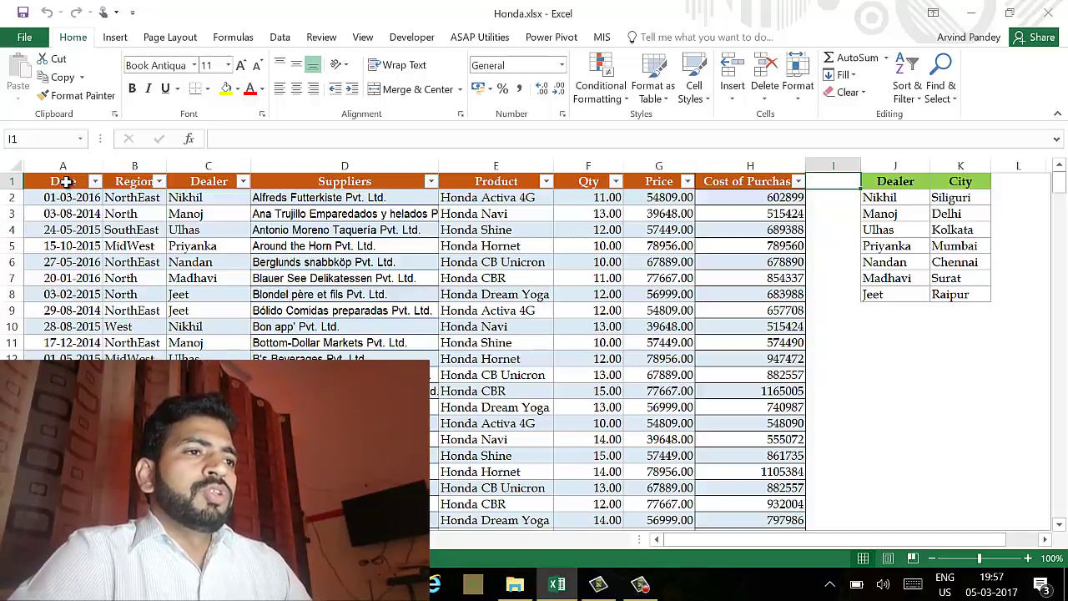
pyautogui.press('Left')
pyautogui.press('Left')
pyautogui.press('Left')
pyautogui.press('Left')
pyautogui.press('Left')
pyautogui.press('Left')
pyautogui.press('Left')
pyautogui.press('Left')
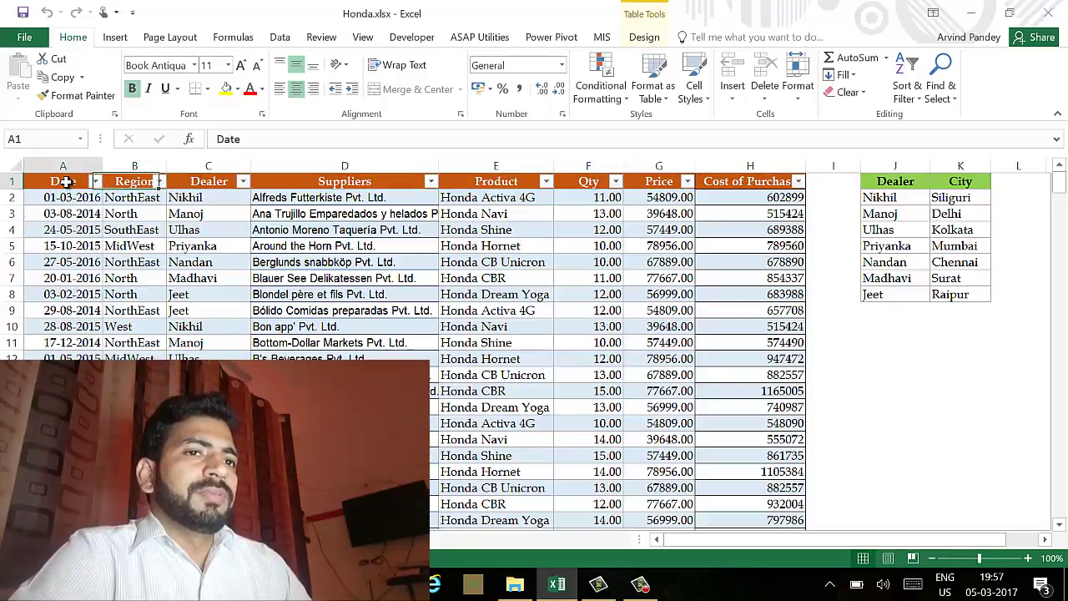
pyautogui.press('Right')
pyautogui.press('Right')
pyautogui.press('Right')
pyautogui.press('Right')
pyautogui.press('Right')
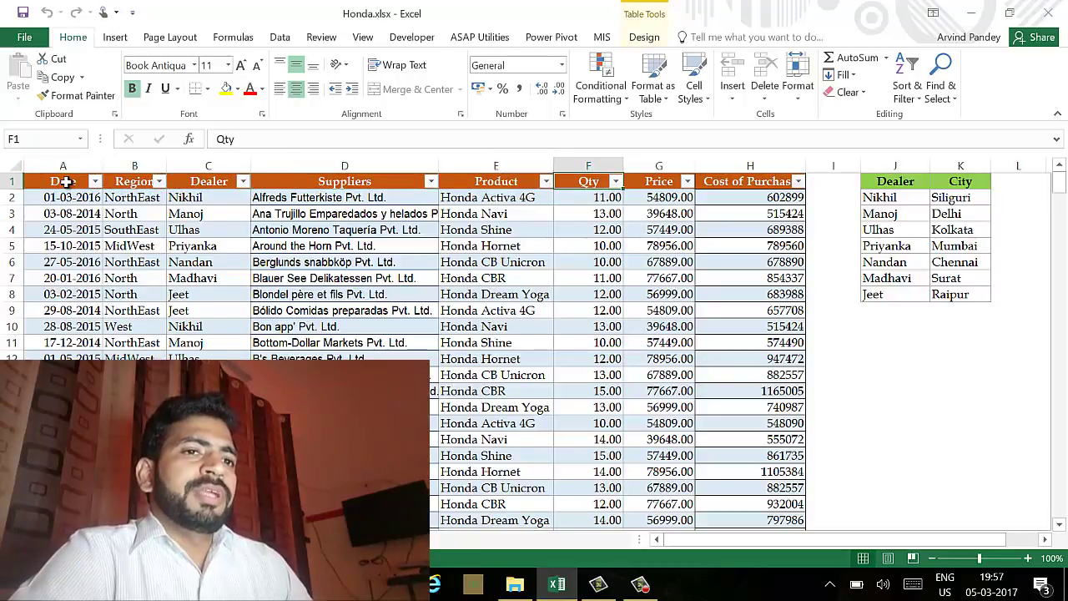
pyautogui.press('Right')
pyautogui.press('Right')
pyautogui.press('Left')
pyautogui.press('Left')
pyautogui.press('Left')
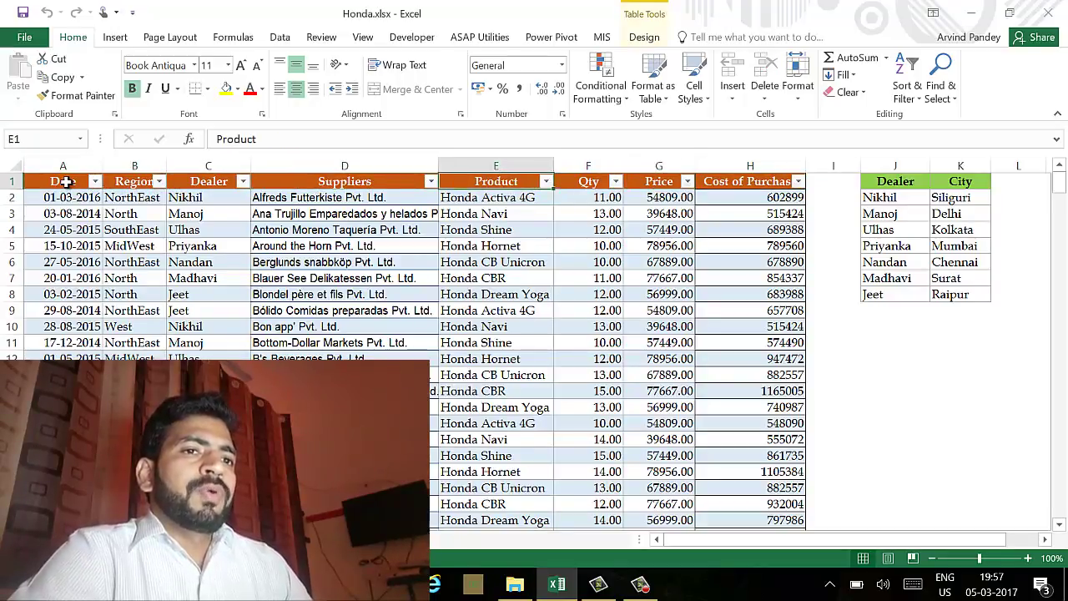
pyautogui.press('Left')
pyautogui.press('Left')
pyautogui.press('Left')
pyautogui.press('Left')
pyautogui.press('Right')
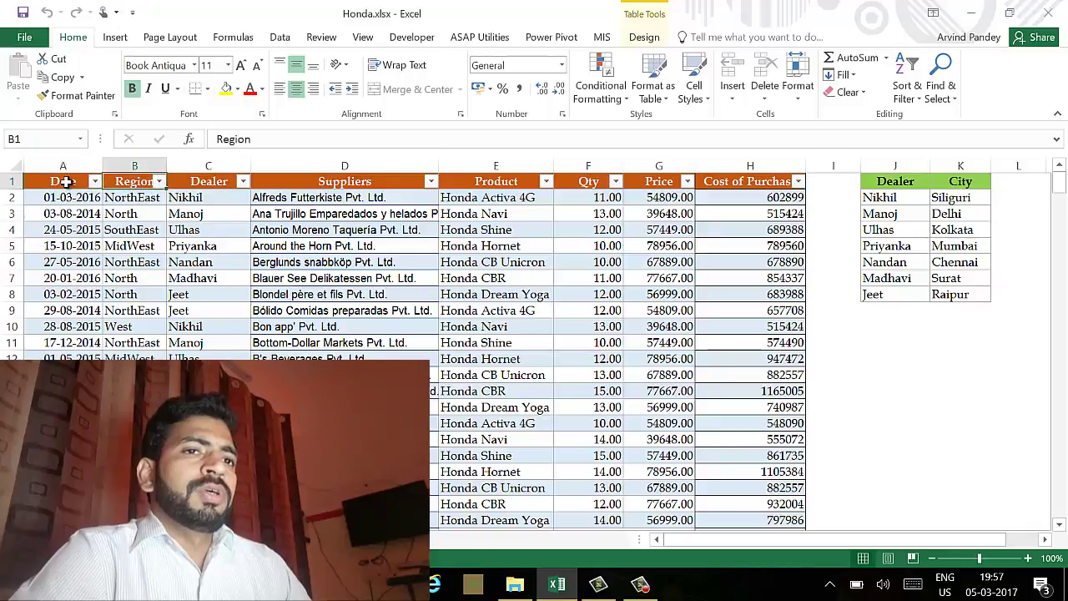
pyautogui.press('Right')
pyautogui.press('Right')
pyautogui.press('Right')
pyautogui.press('Right')
pyautogui.press('Right')
pyautogui.press('Right')
pyautogui.press('Right')
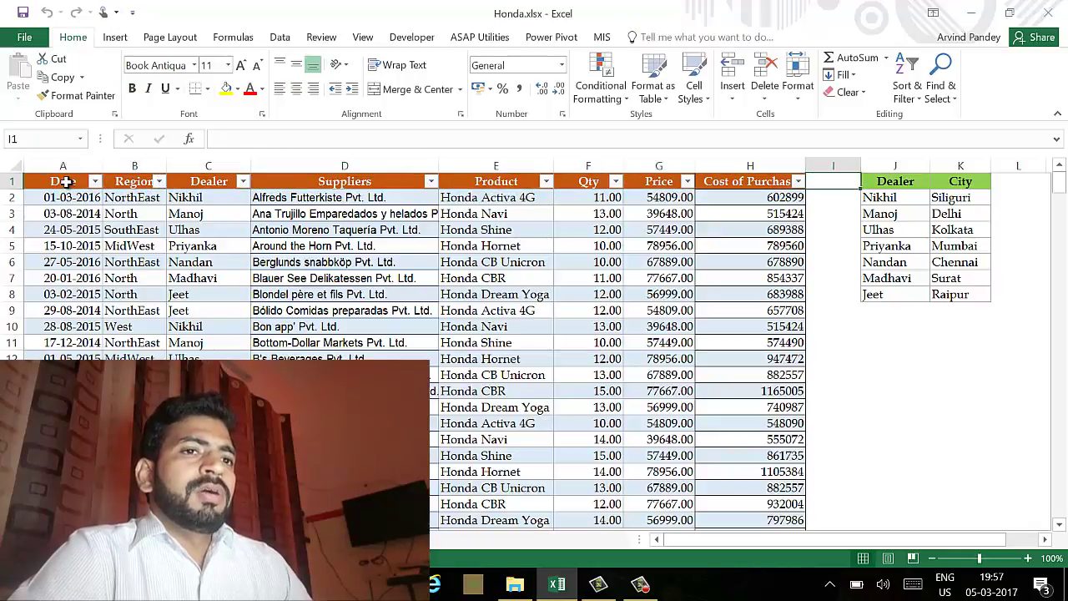
# - Examine the separate Dealer and City lookup list in columns J and K
pyautogui.press('Right')
pyautogui.press('Down')
pyautogui.press('Down')
pyautogui.press('Down')
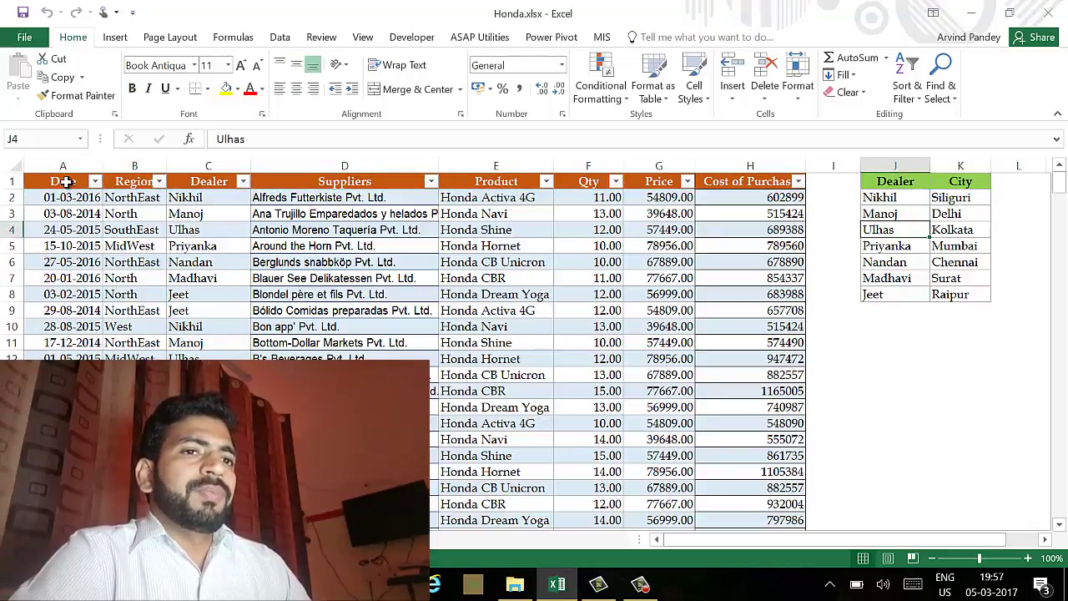
pyautogui.press('Down')
pyautogui.press('Down')
pyautogui.press('Down')
pyautogui.press('Down')
pyautogui.press('Up')
pyautogui.press('Up')
pyautogui.press('Up')
pyautogui.press('Up')
pyautogui.press('Up')
pyautogui.press('Up')
pyautogui.press('Up')
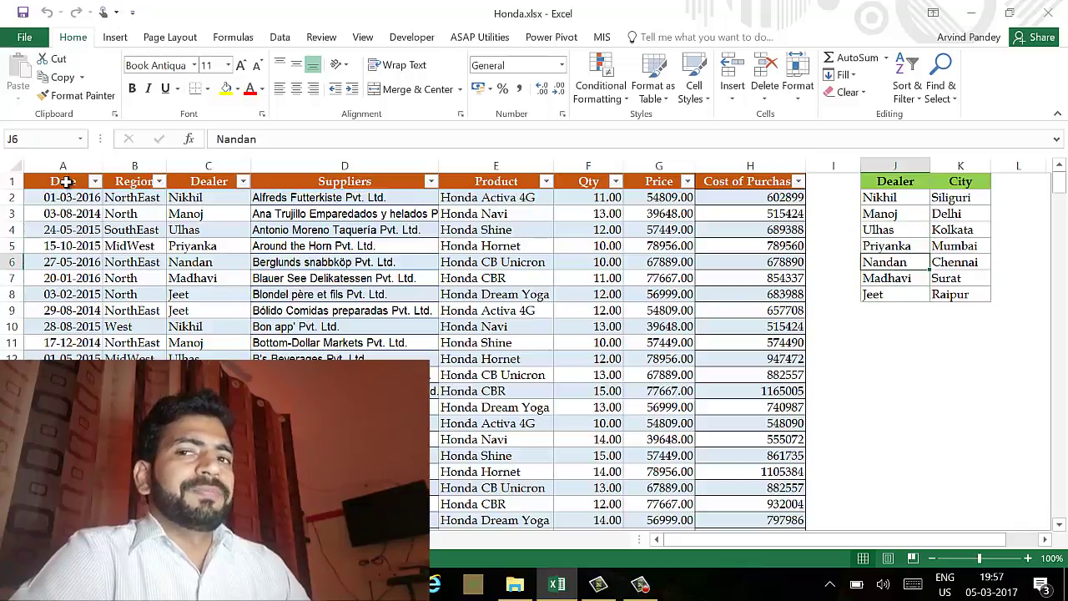
pyautogui.press('Right')
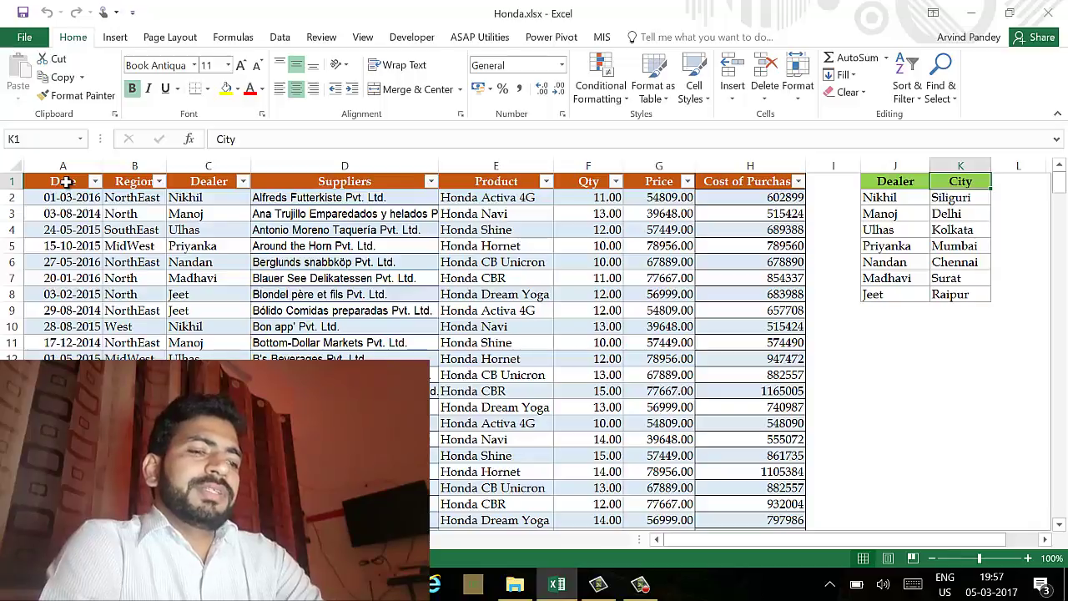
pyautogui.press('Left')
pyautogui.press('Left')
pyautogui.press('Right')
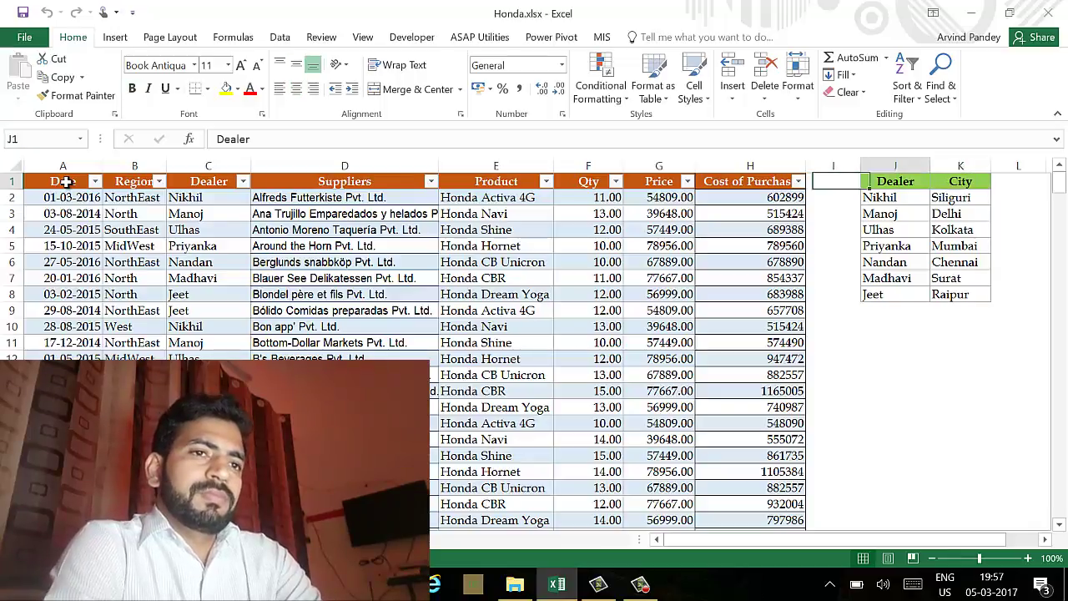
pyautogui.press('Down')
pyautogui.press('Up')
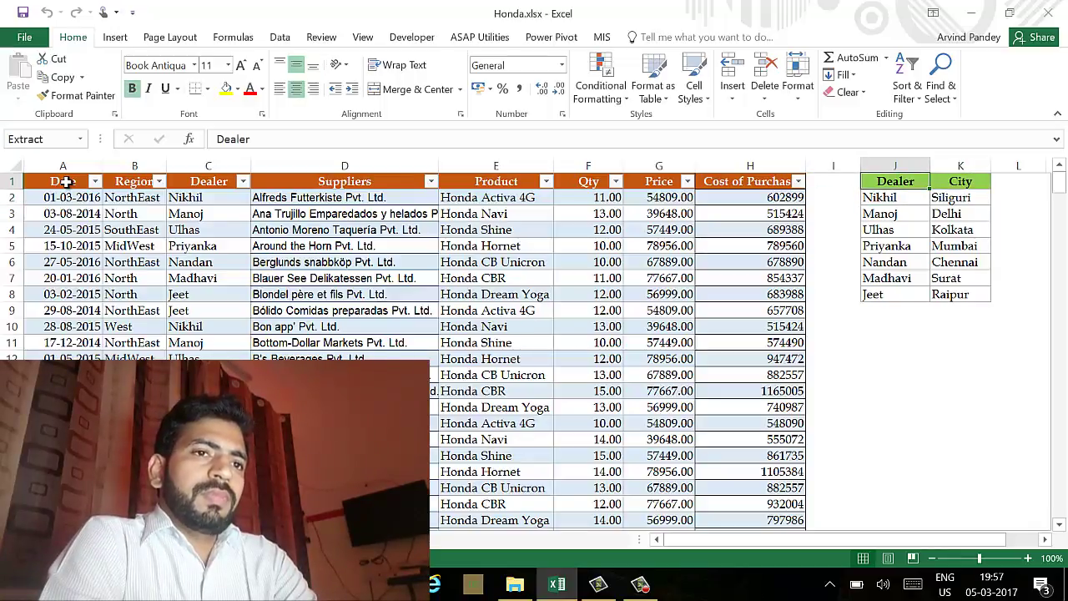
# - Add a City column to the sales table by entering the header City in cell I1
pyautogui.press('Left')
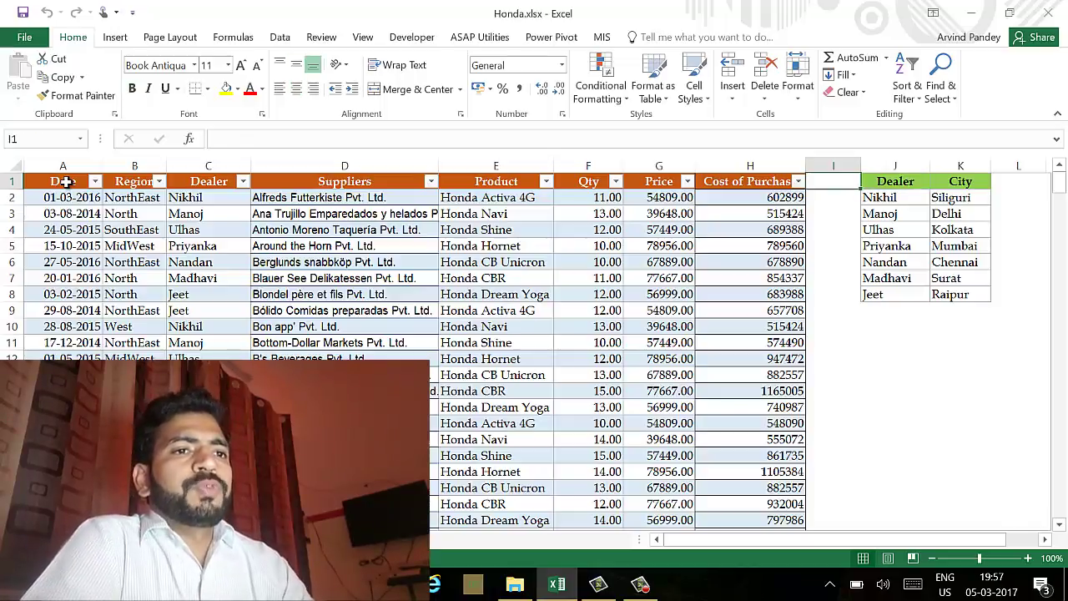
pyautogui.write('City')
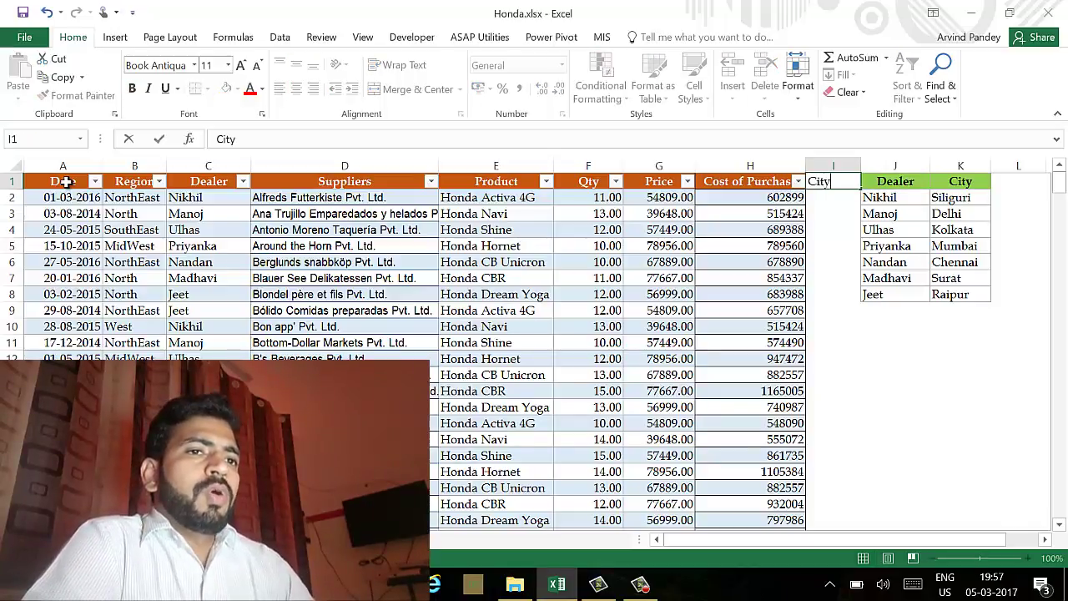
pyautogui.press('Return')
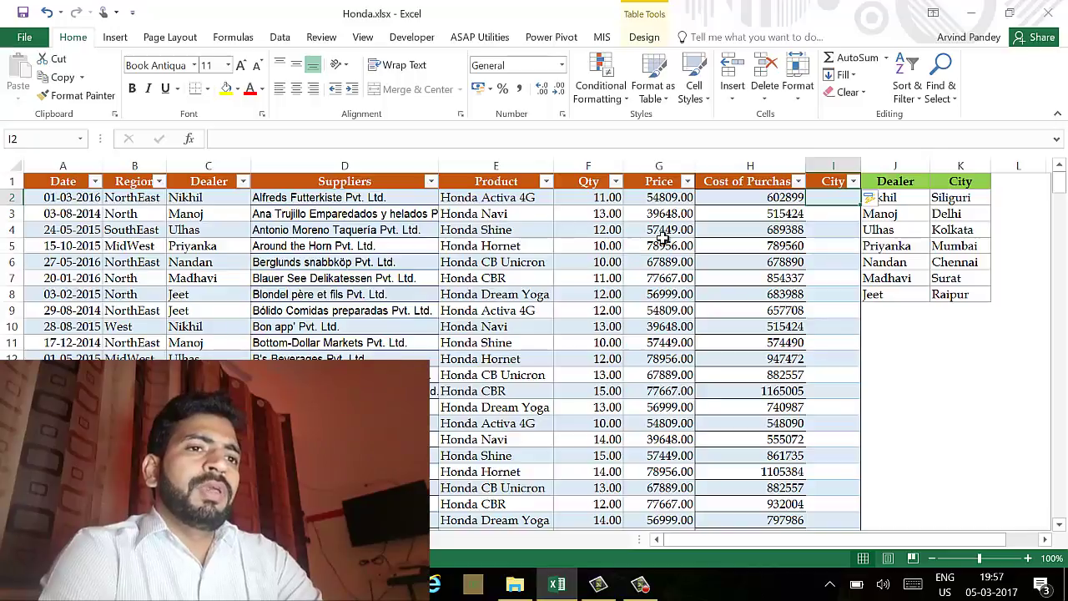
# - Begin a VLOOKUP formula in cell I2 with the same row's Dealer as the lookup value
pyautogui.click(763, 214)
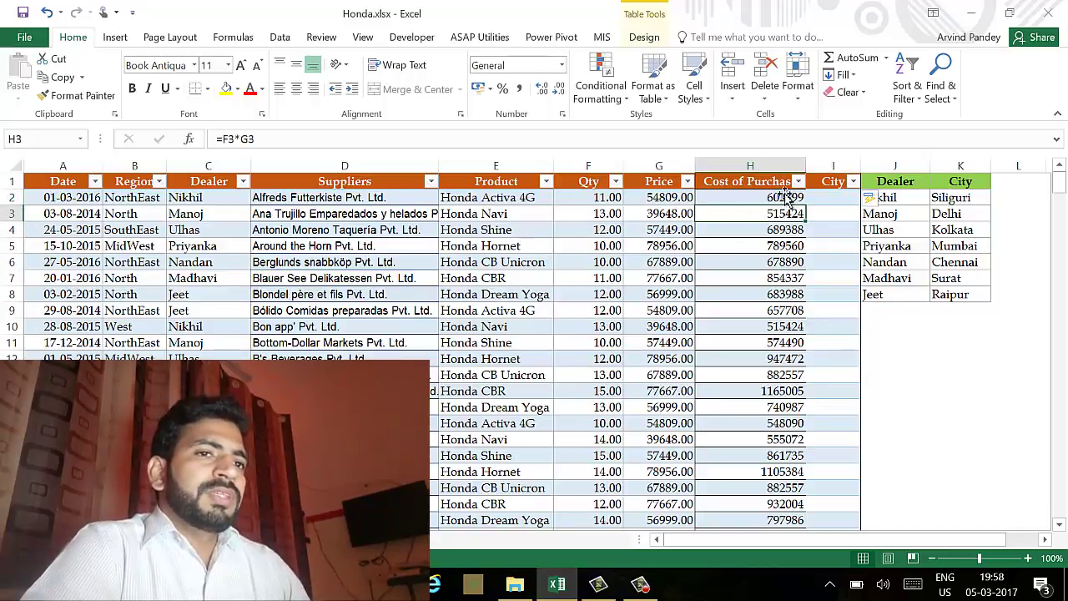
pyautogui.click(839, 198)
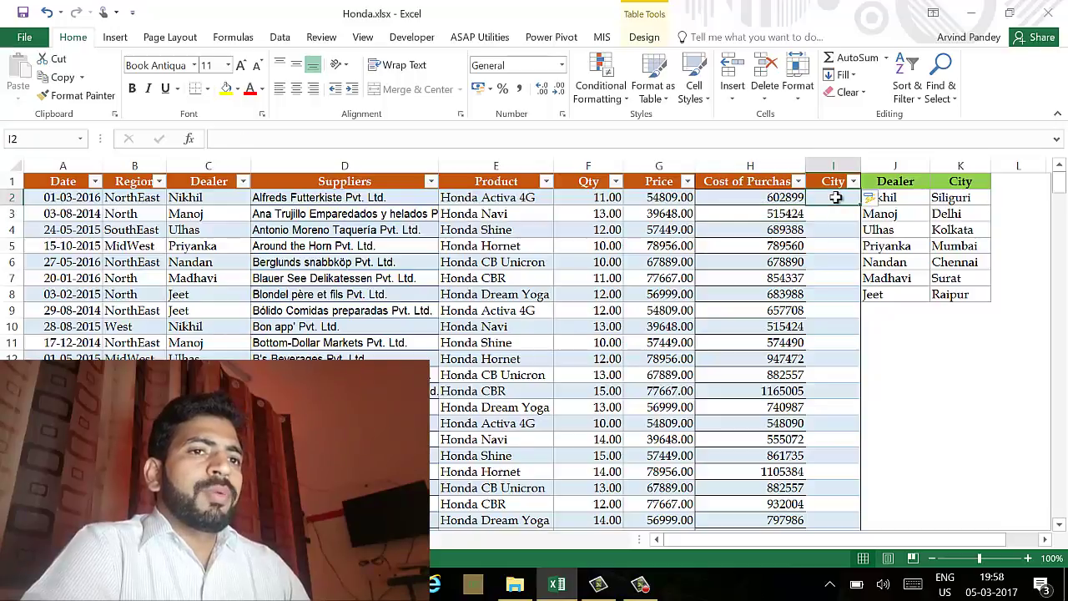
pyautogui.write('=vl')
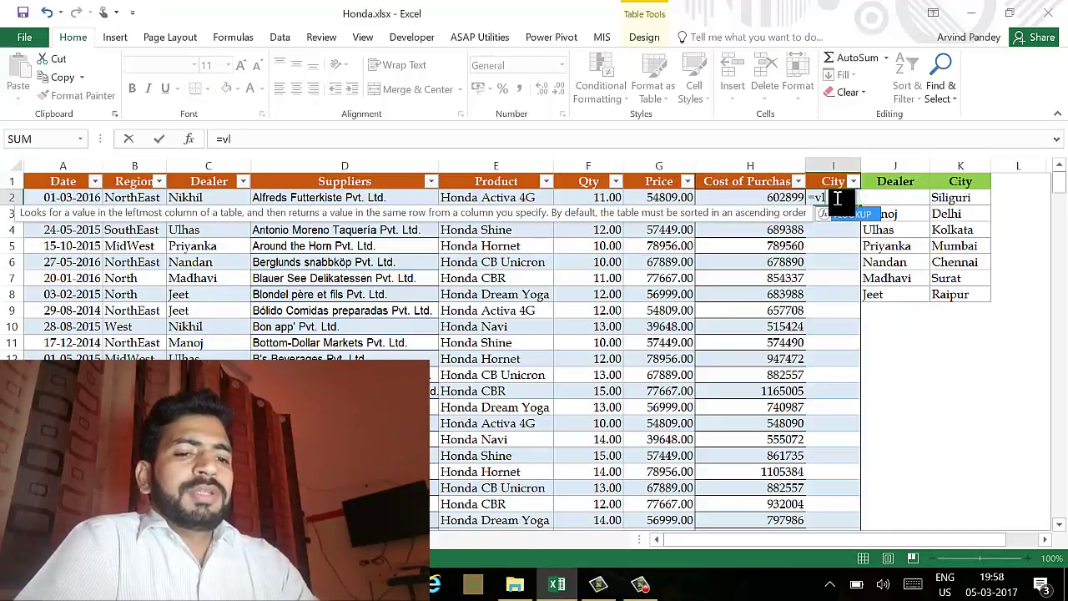
pyautogui.press('Tab')
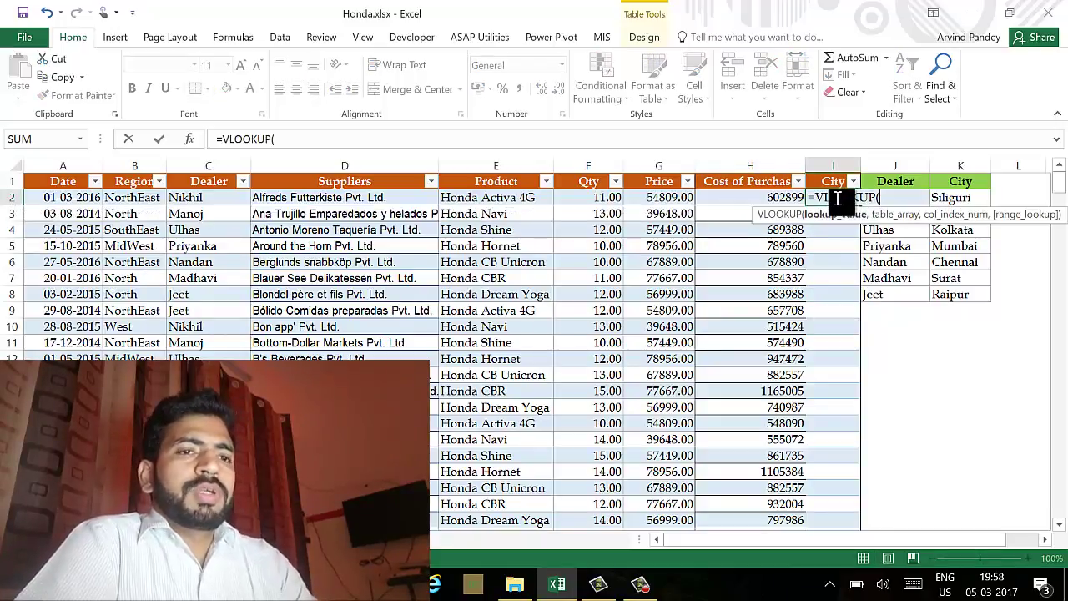
pyautogui.click(186, 198)
pyautogui.write(',')
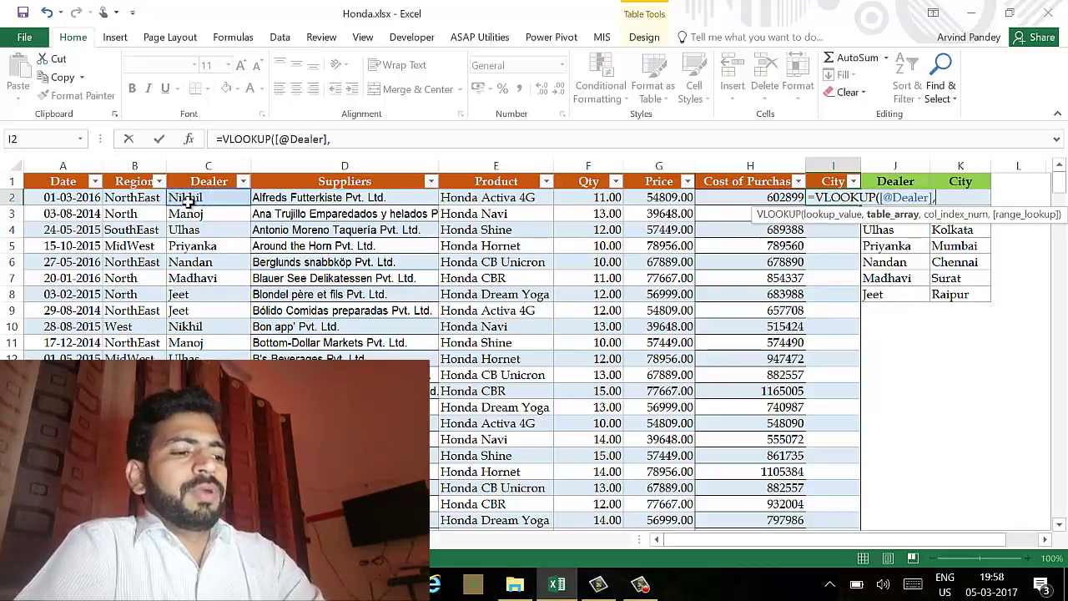
# - Give the VLOOKUP the absolute range $J$1:$K$8 as table array and 2 as column index
pyautogui.click(904, 181)
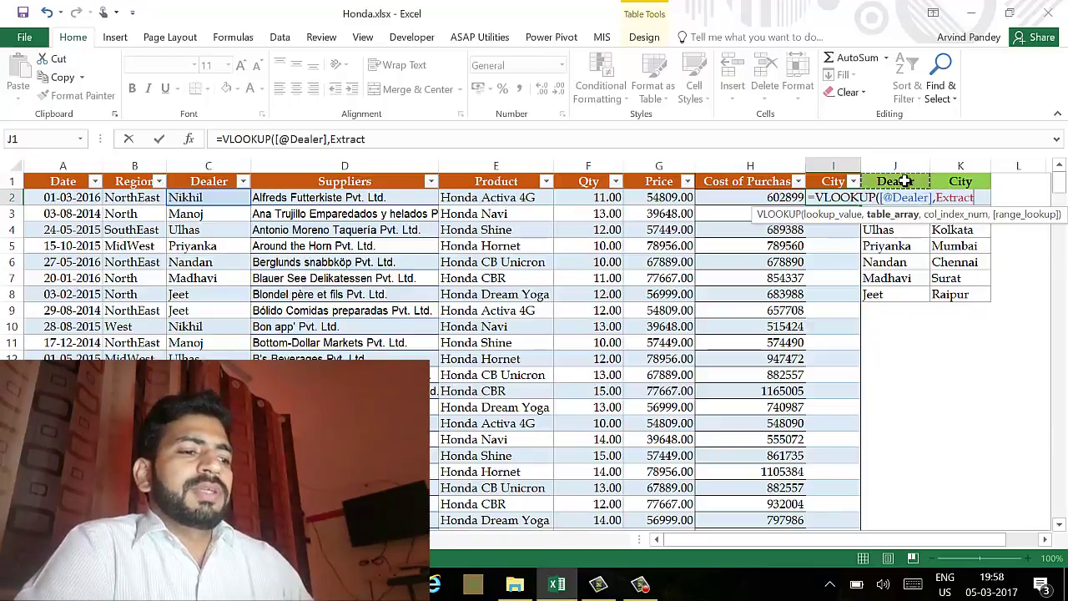
pyautogui.hotkey('shift', 'Right')
pyautogui.hotkey('shift', 'Down')
pyautogui.hotkey('shift', 'Down')
pyautogui.hotkey('shift', 'Down')
pyautogui.hotkey('shift', 'Down')
pyautogui.hotkey('shift', 'Down')
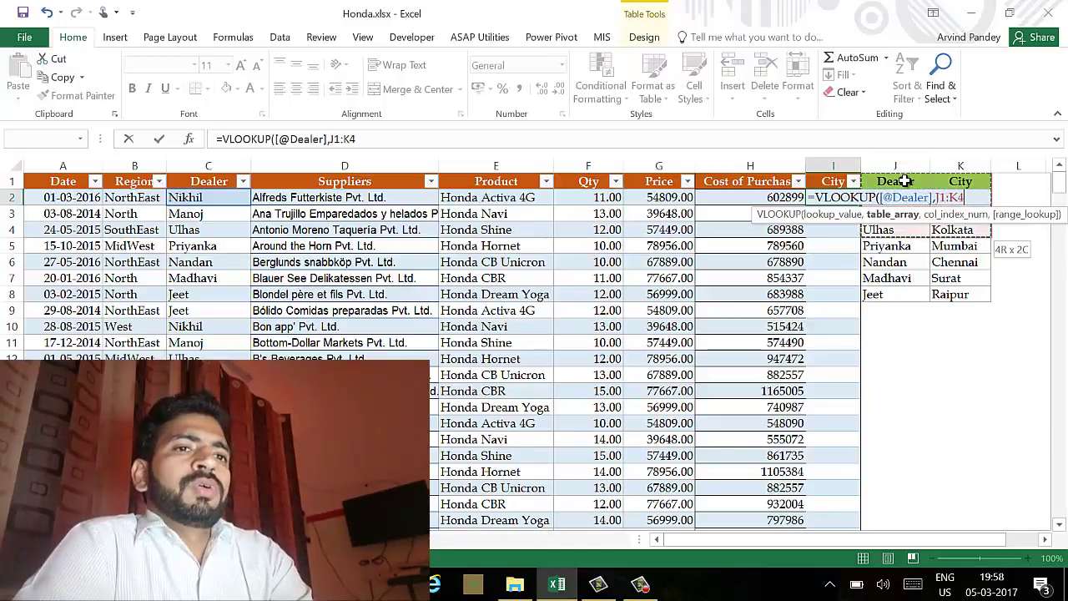
pyautogui.hotkey('shift', 'Down')
pyautogui.hotkey('shift', 'Down')
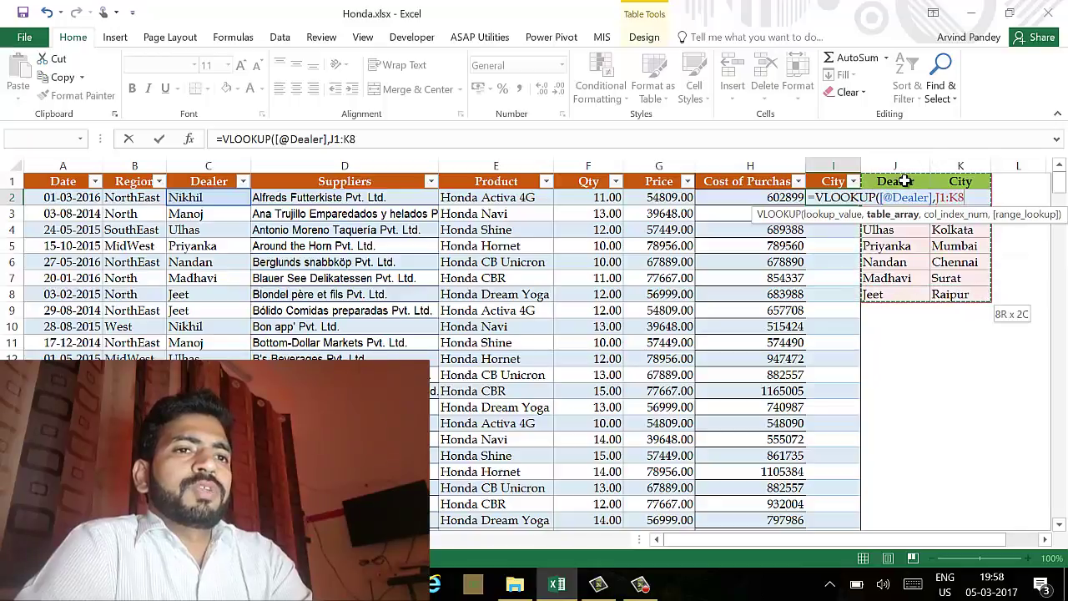
pyautogui.press('F4')
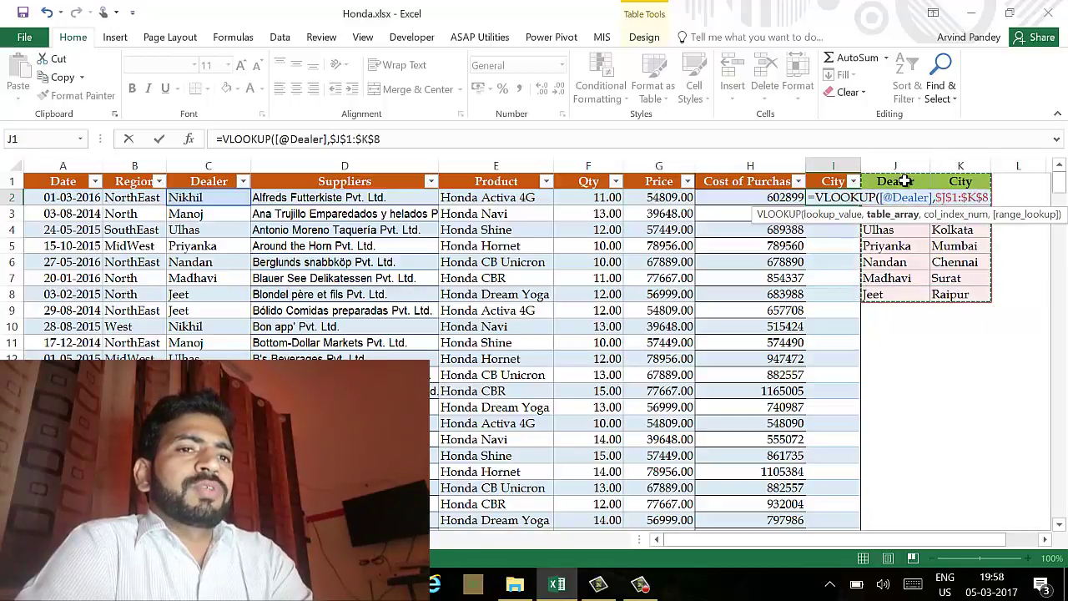
pyautogui.write(',')
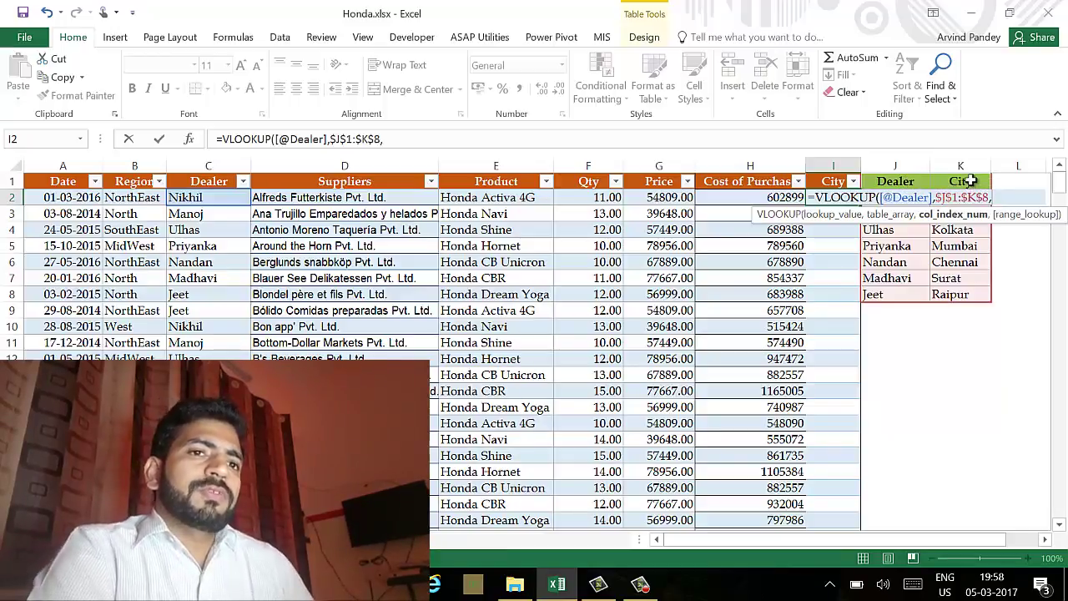
pyautogui.write('2,')
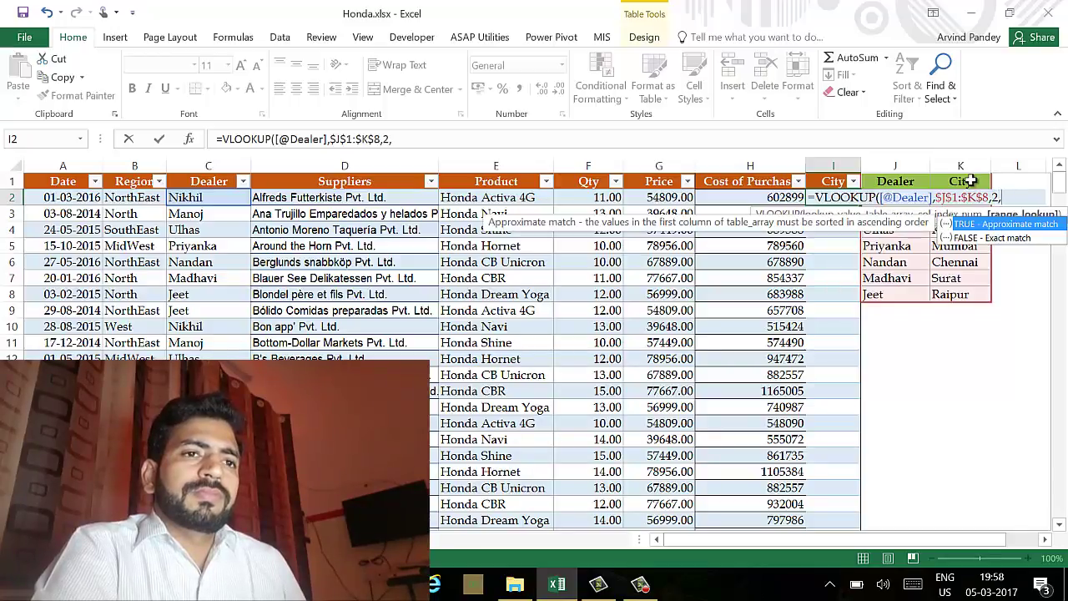
pyautogui.press('Left')
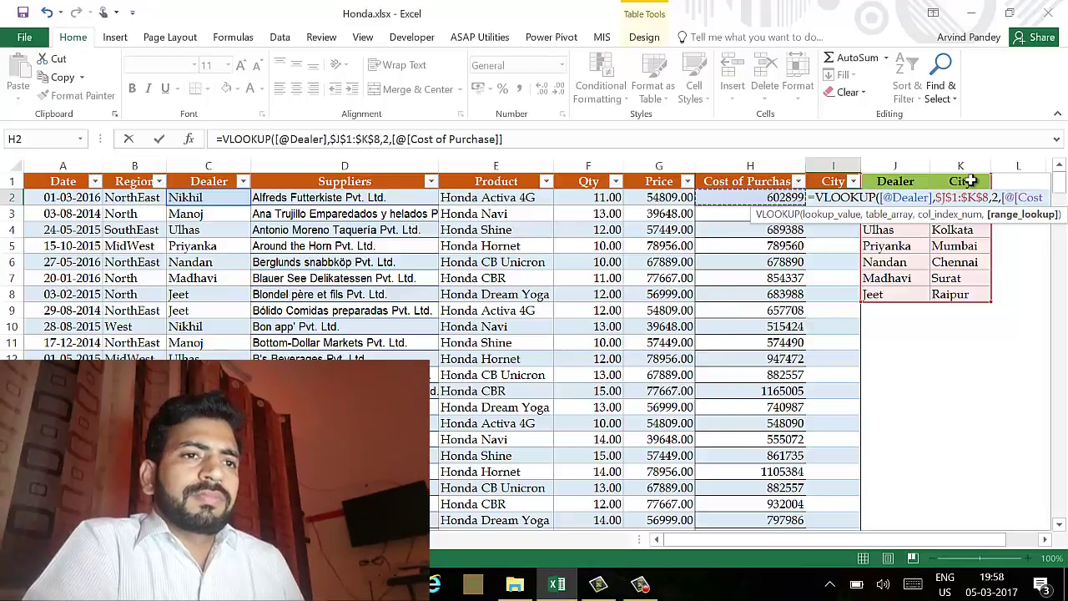
pyautogui.press('BackSpace')
pyautogui.press('BackSpace')
pyautogui.press('BackSpace')
pyautogui.press('BackSpace')
pyautogui.press('BackSpace')
pyautogui.press('BackSpace')
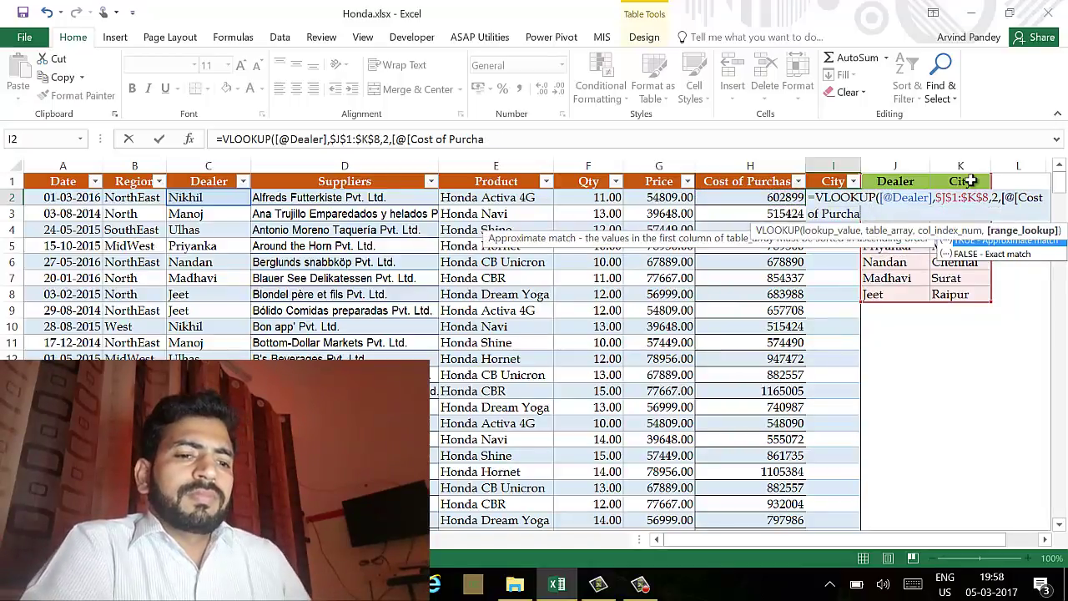
pyautogui.press('BackSpace')
pyautogui.press('BackSpace')
pyautogui.press('BackSpace')
pyautogui.press('BackSpace')
pyautogui.press('BackSpace')
pyautogui.press('BackSpace')
pyautogui.press('BackSpace')
pyautogui.press('BackSpace')
pyautogui.press('BackSpace')
pyautogui.press('BackSpace')
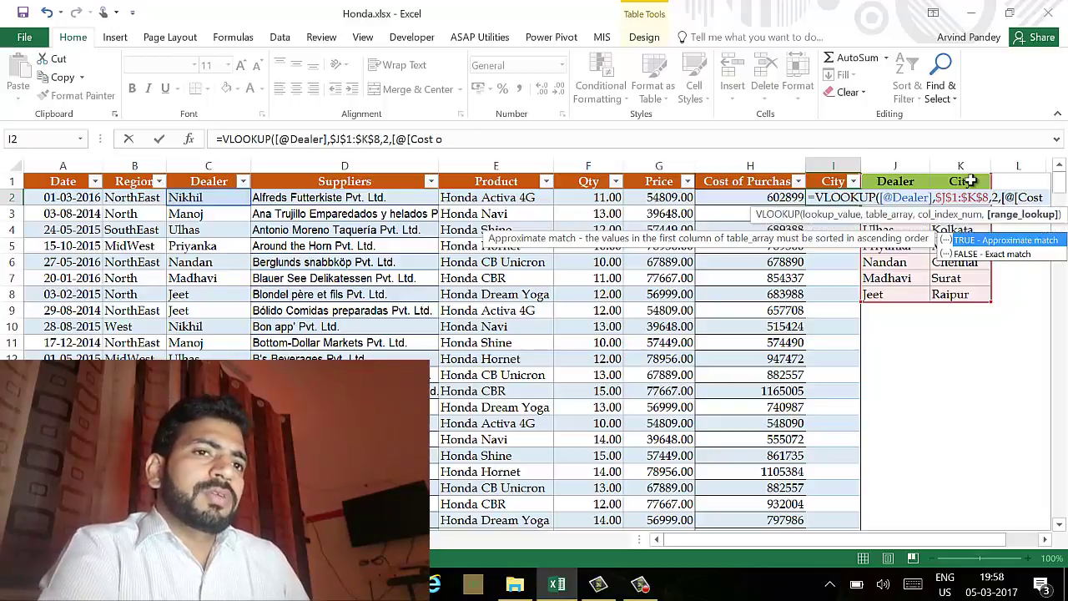
pyautogui.press('BackSpace')
pyautogui.press('BackSpace')
pyautogui.press('BackSpace')
pyautogui.press('BackSpace')
pyautogui.press('BackSpace')
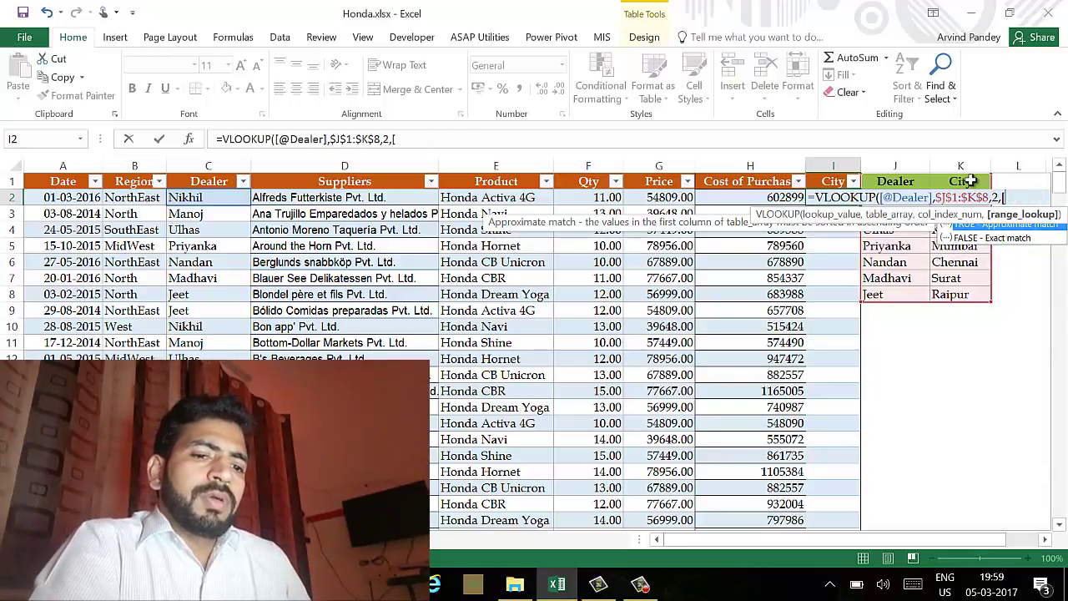
# - Set the VLOOKUP's range lookup to FALSE for an exact match and complete the formula
pyautogui.press('Down')
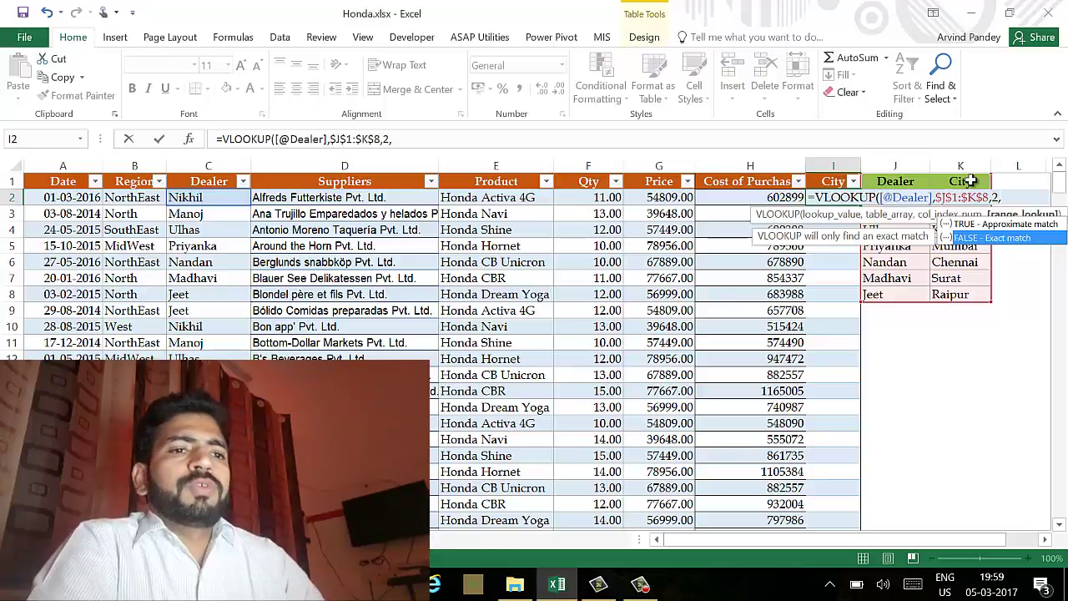
pyautogui.press('Tab')
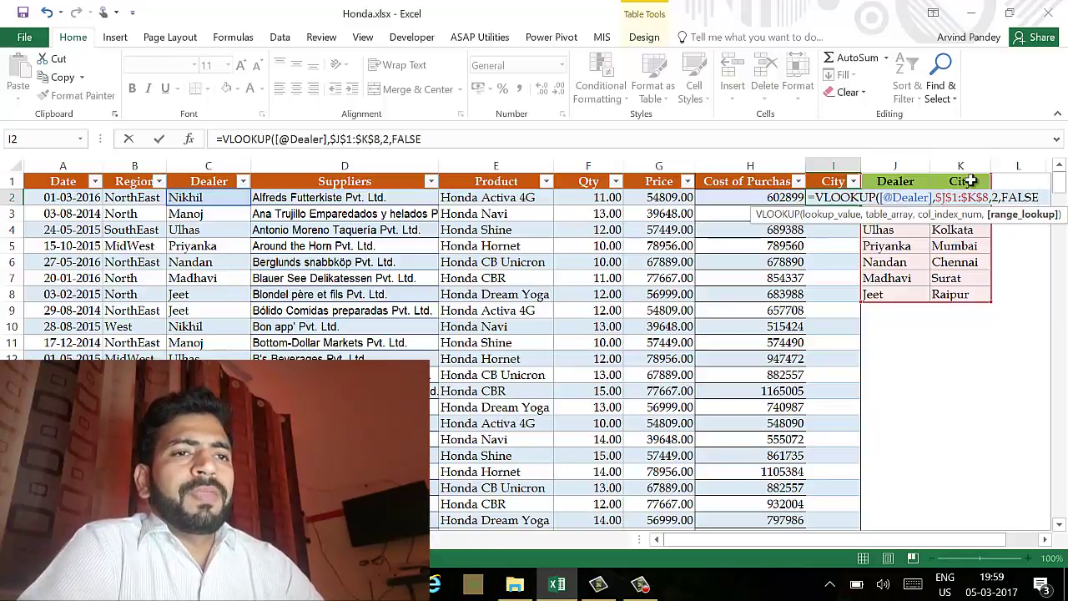
pyautogui.write(')')
pyautogui.press('Return')
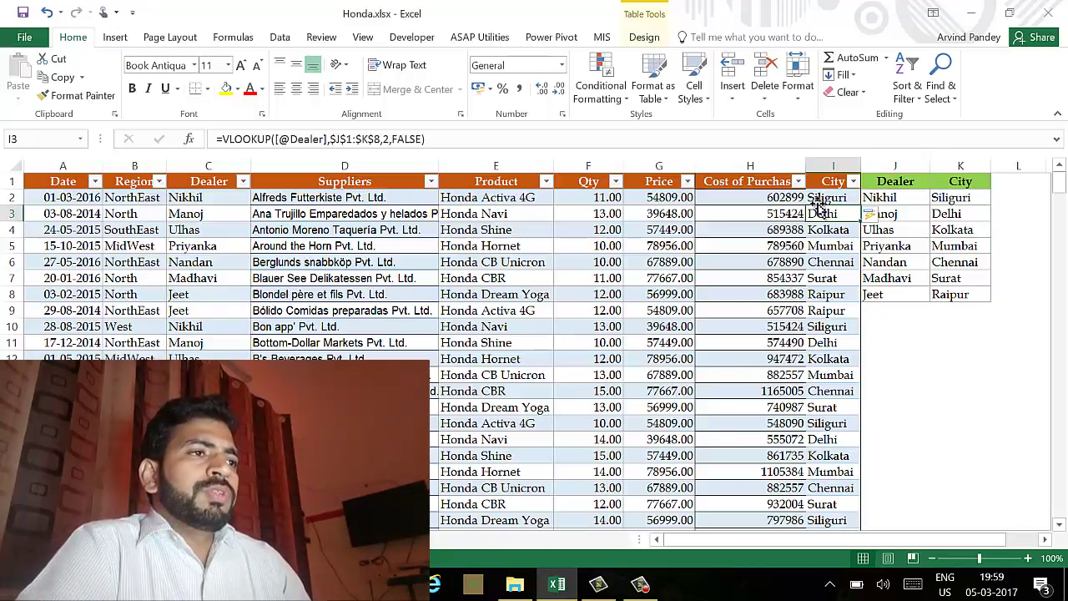
# - Select the complete sales table from the Date header to the last City row, open it in 3D Maps and close the field list
pyautogui.click(75, 181)
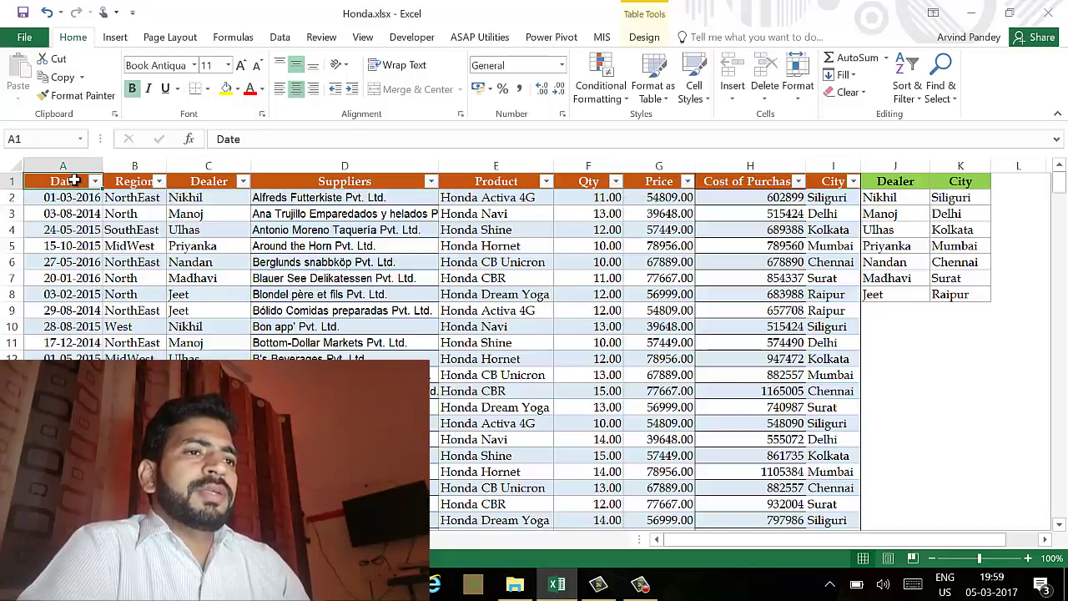
pyautogui.hotkey('ctrl', 'shift', 'Right')
pyautogui.hotkey('ctrl', 'shift', 'Down')
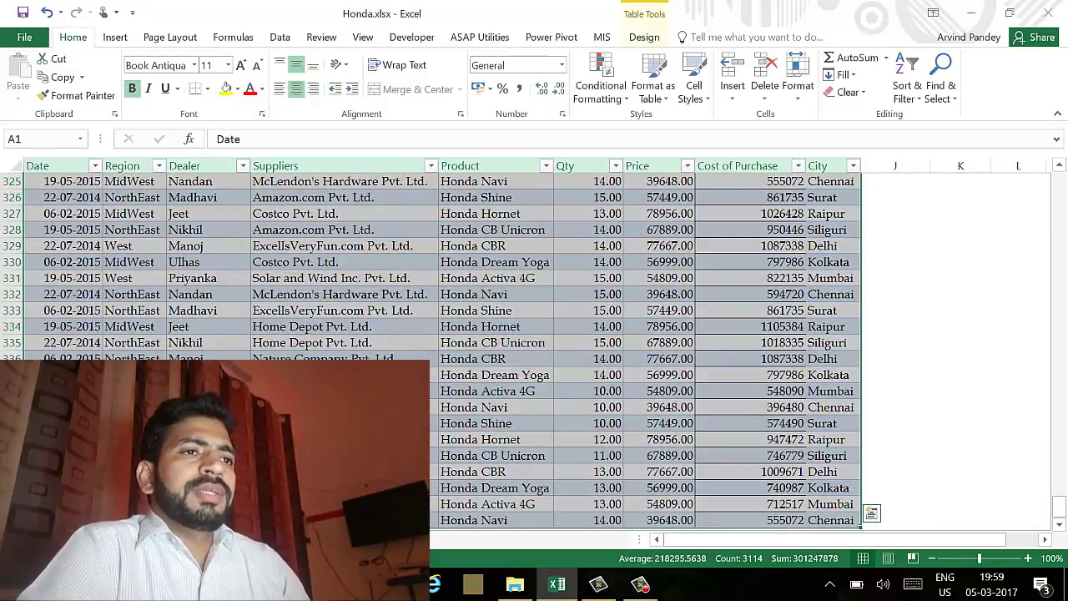
pyautogui.click(115, 38)
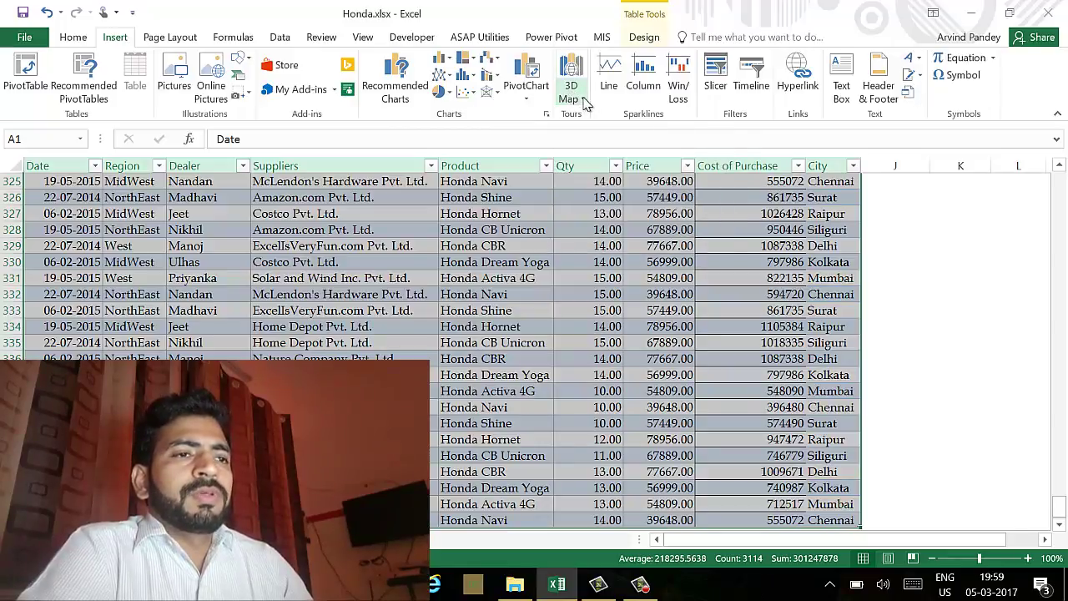
pyautogui.click(584, 100)
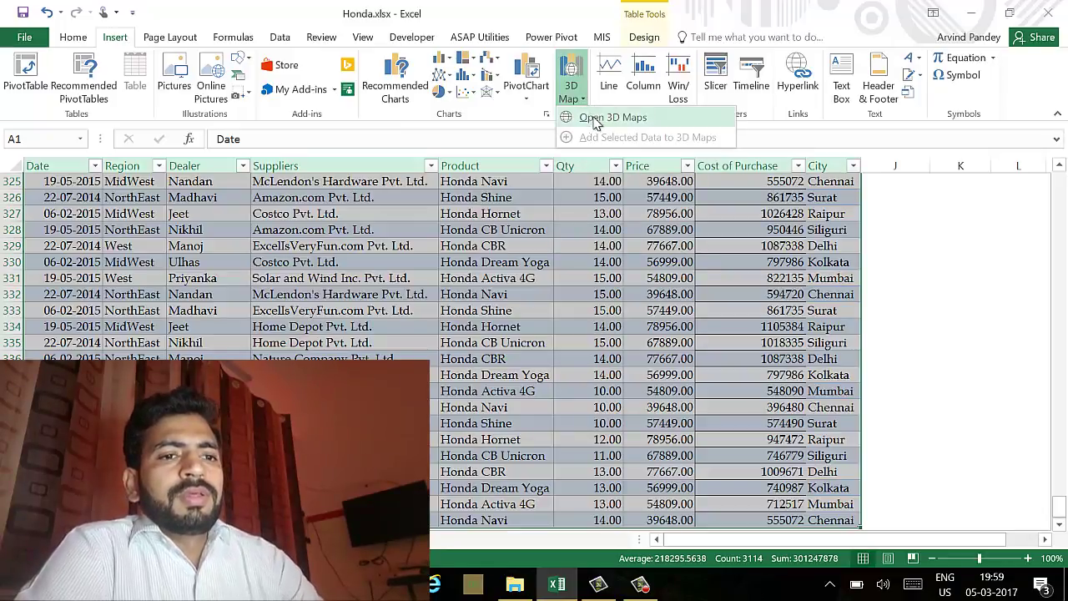
pyautogui.click(607, 118)
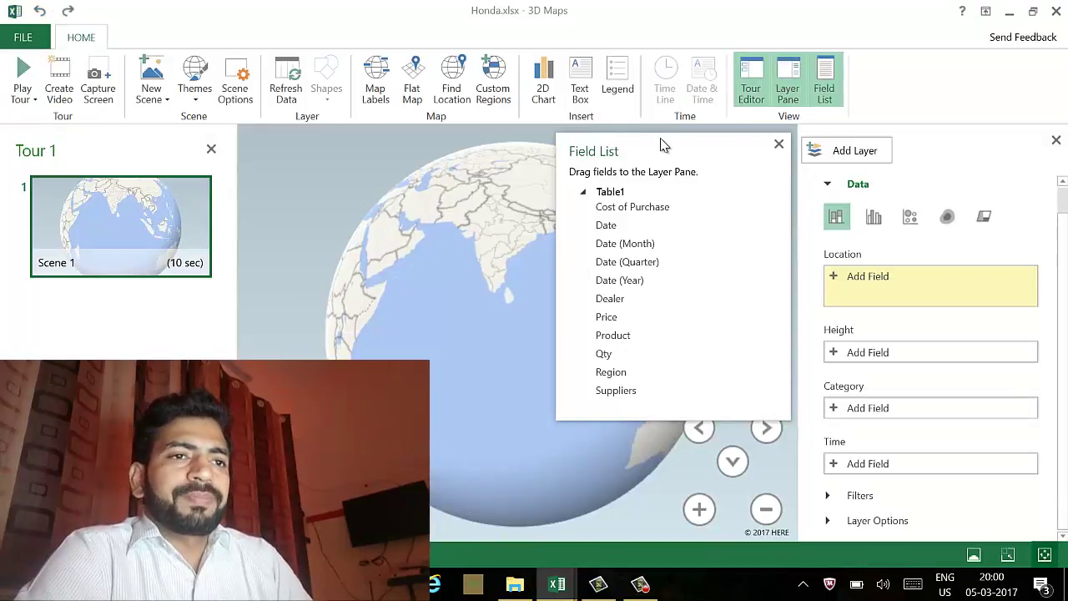
pyautogui.click(779, 147)
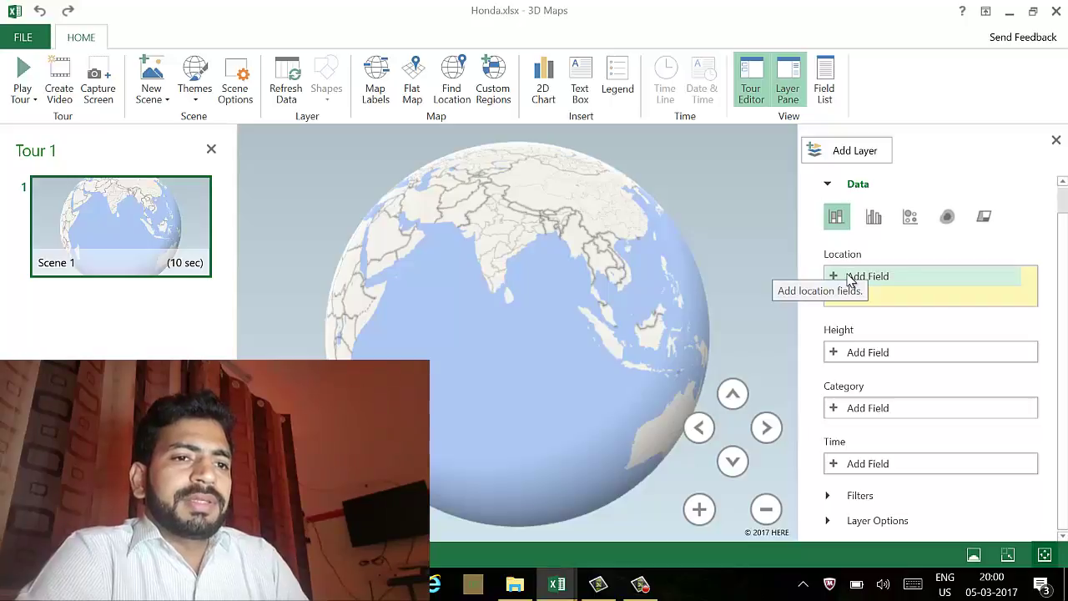
# - Look through the Table1 fields offered for the layer's location for the City field
pyautogui.click(844, 280)
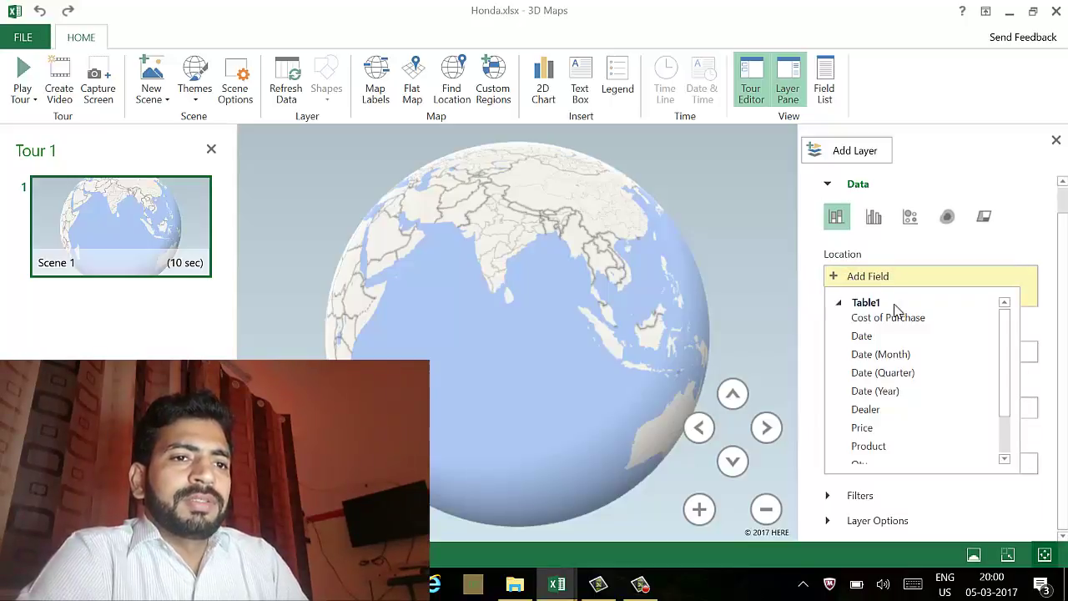
pyautogui.click(1005, 461)
pyautogui.click(1004, 461)
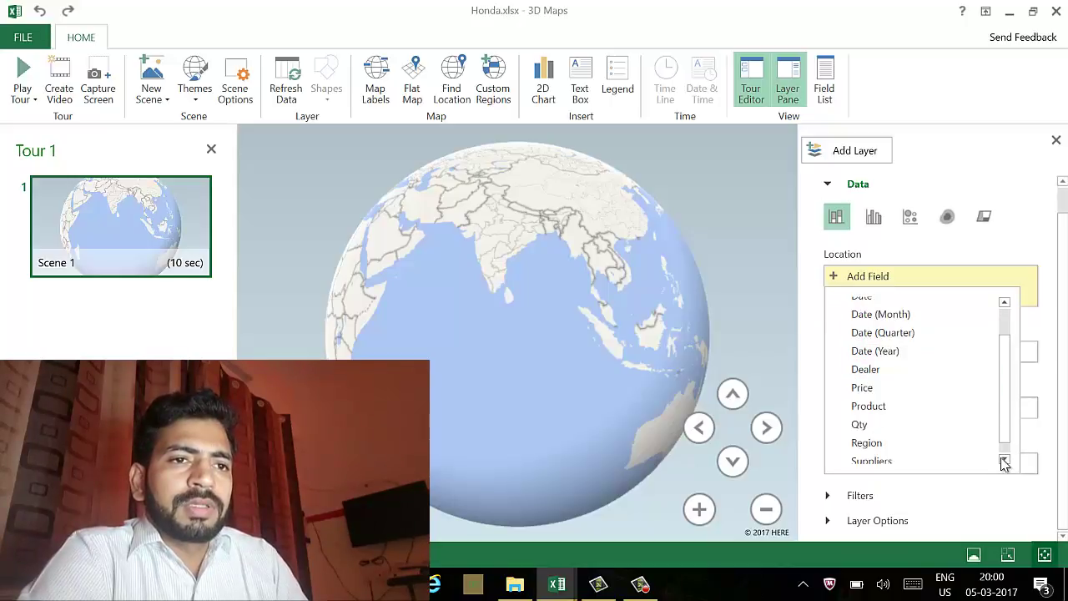
pyautogui.click(1005, 461)
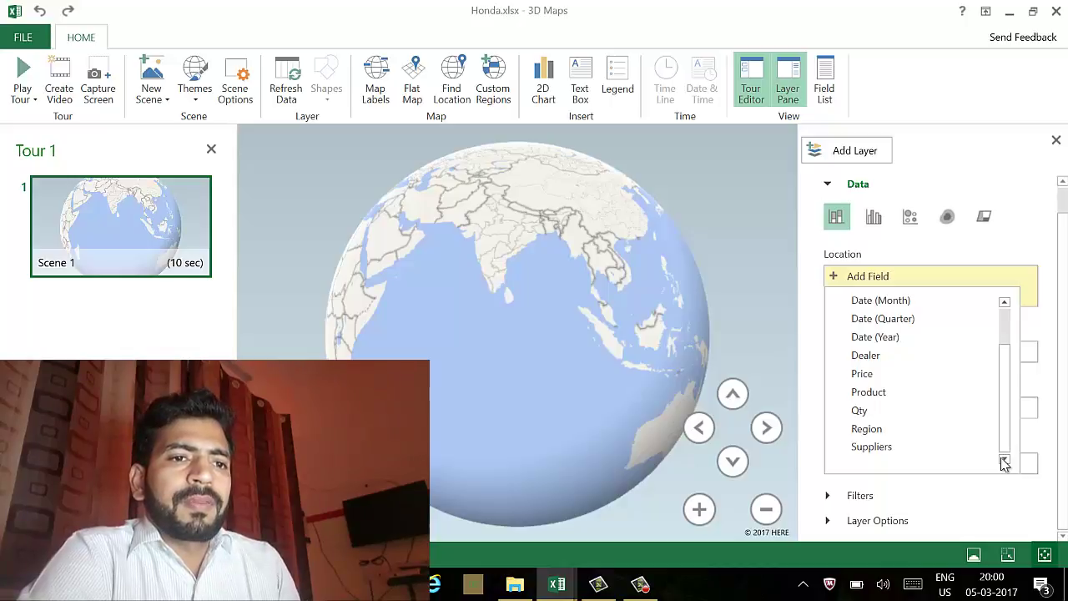
pyautogui.click(1004, 305)
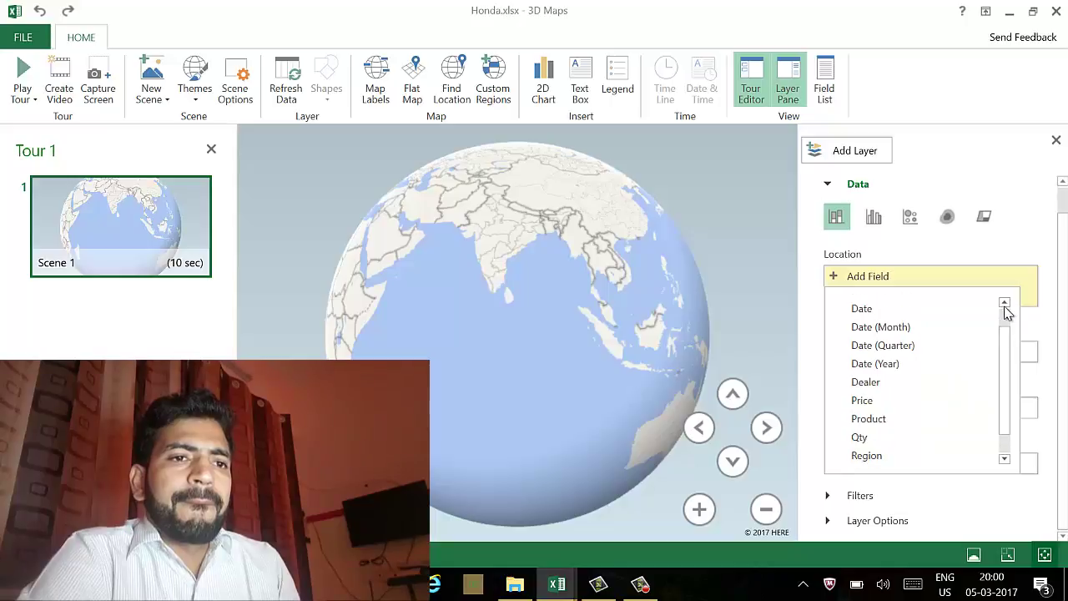
pyautogui.click(1005, 305)
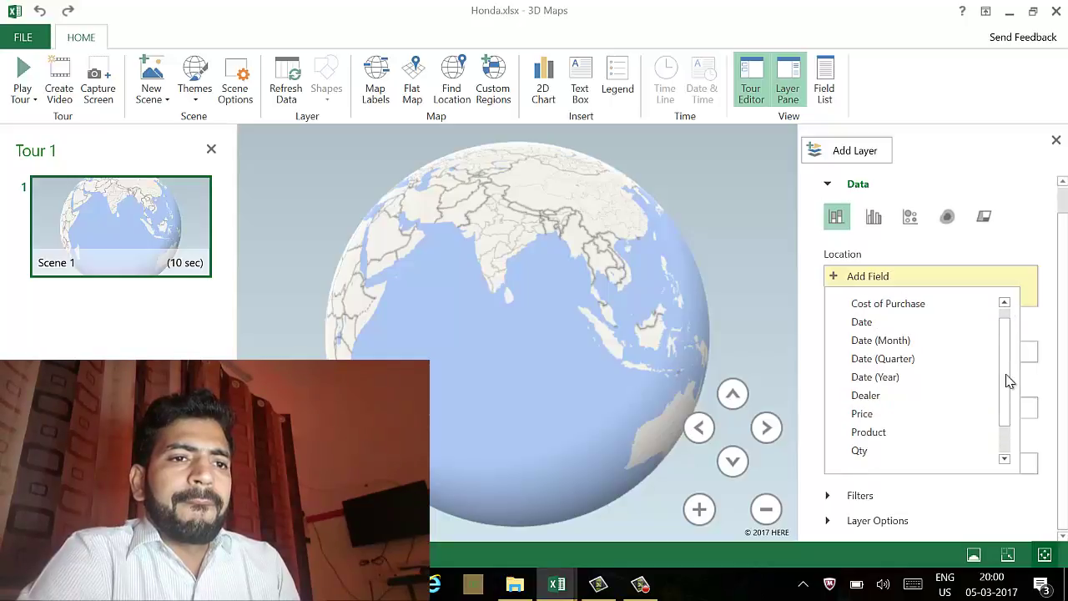
pyautogui.scroll(-1, 1011, 401)
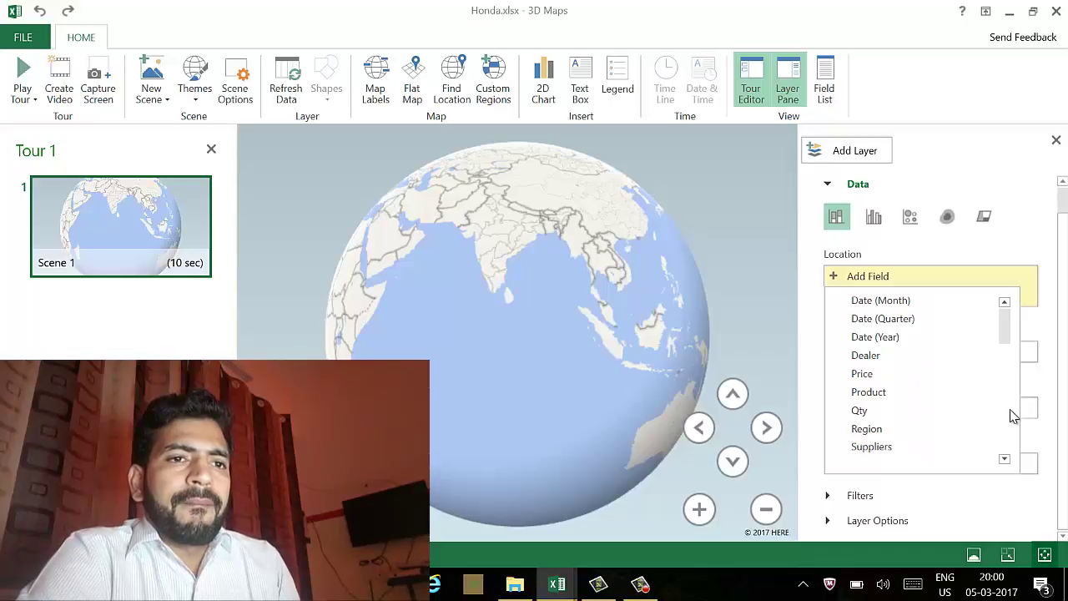
pyautogui.scroll(3, 1011, 401)
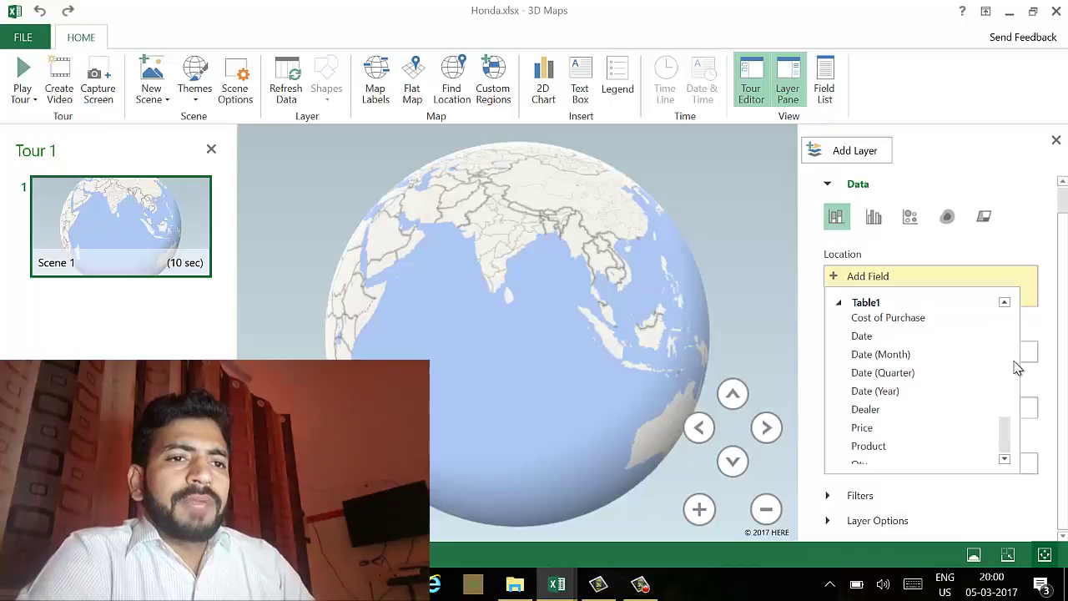
pyautogui.scroll(-3, 1021, 400)
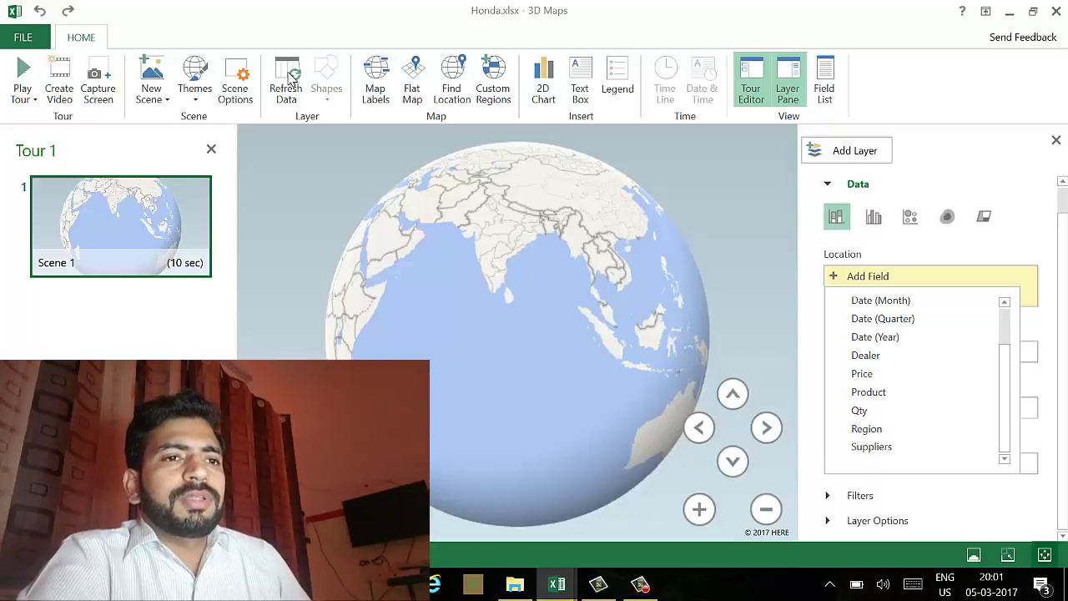
# - Refresh the map's data from the workbook and add City as the layer's location field
pyautogui.click(289, 79)
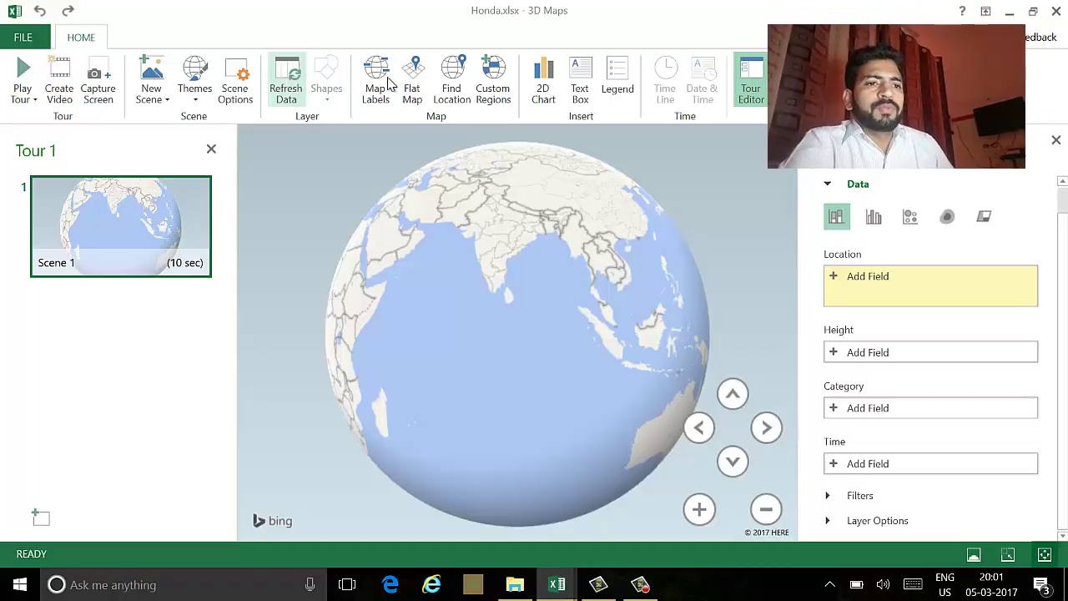
pyautogui.click(901, 281)
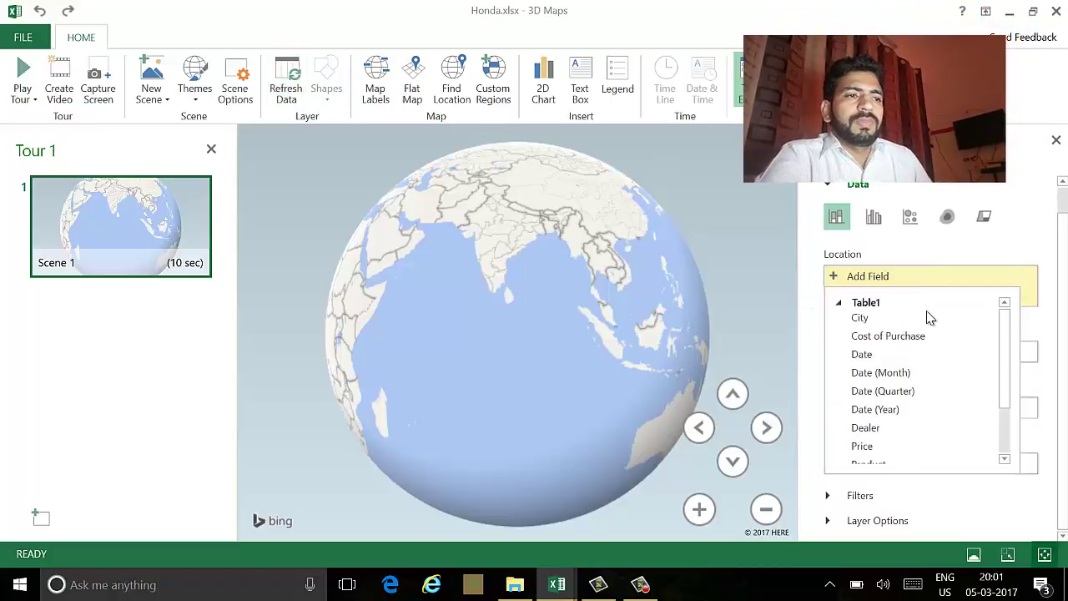
pyautogui.click(859, 318)
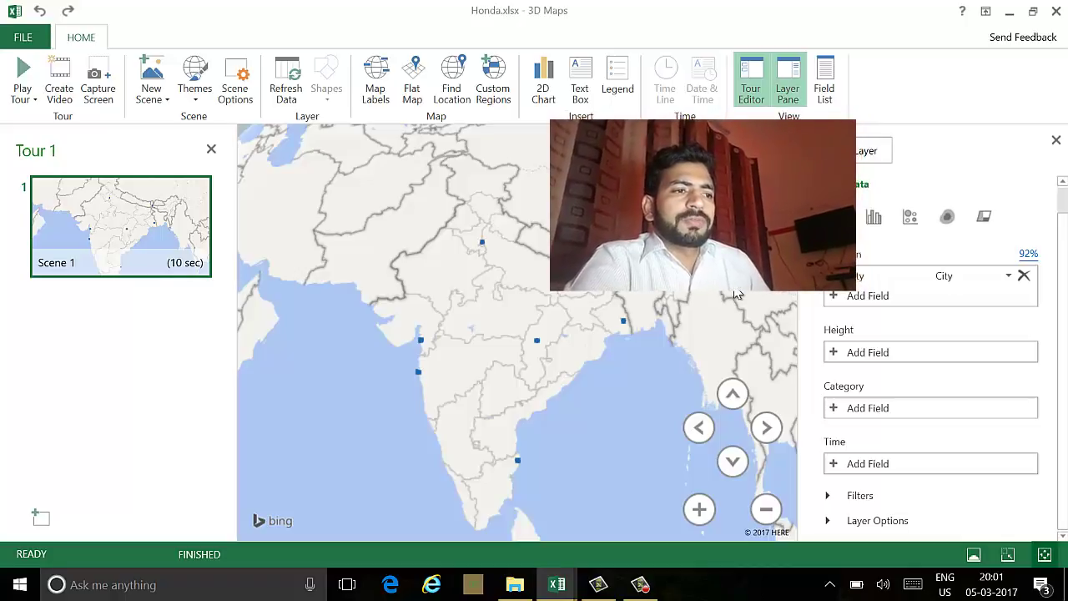
# - Add Cost of Purchase as the height field, then shrink the Layer 1 legend and move it to the map's upper-right corner
pyautogui.click(874, 354)
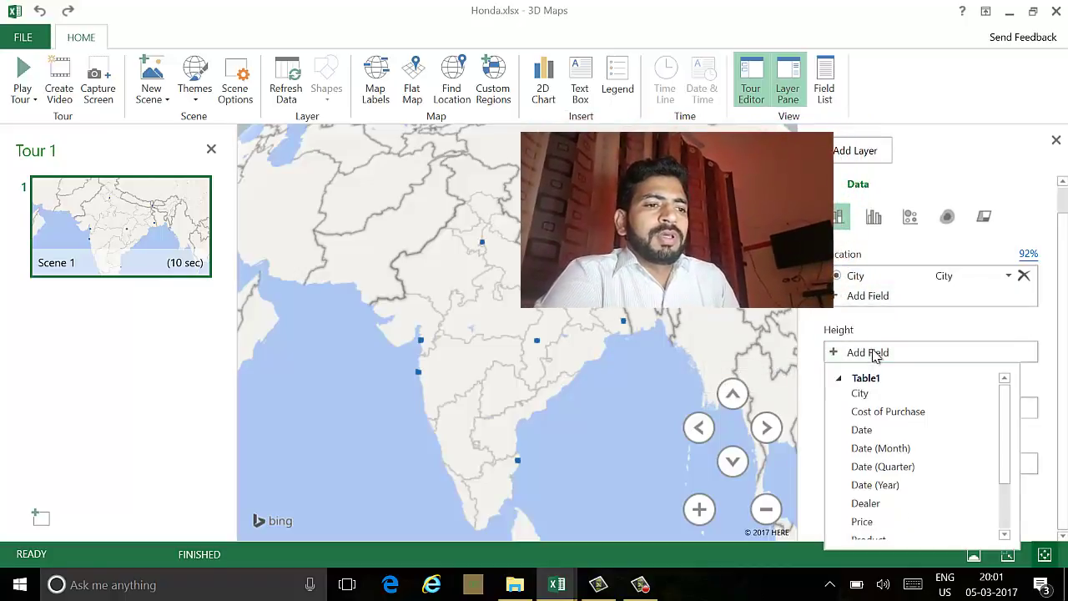
pyautogui.click(888, 411)
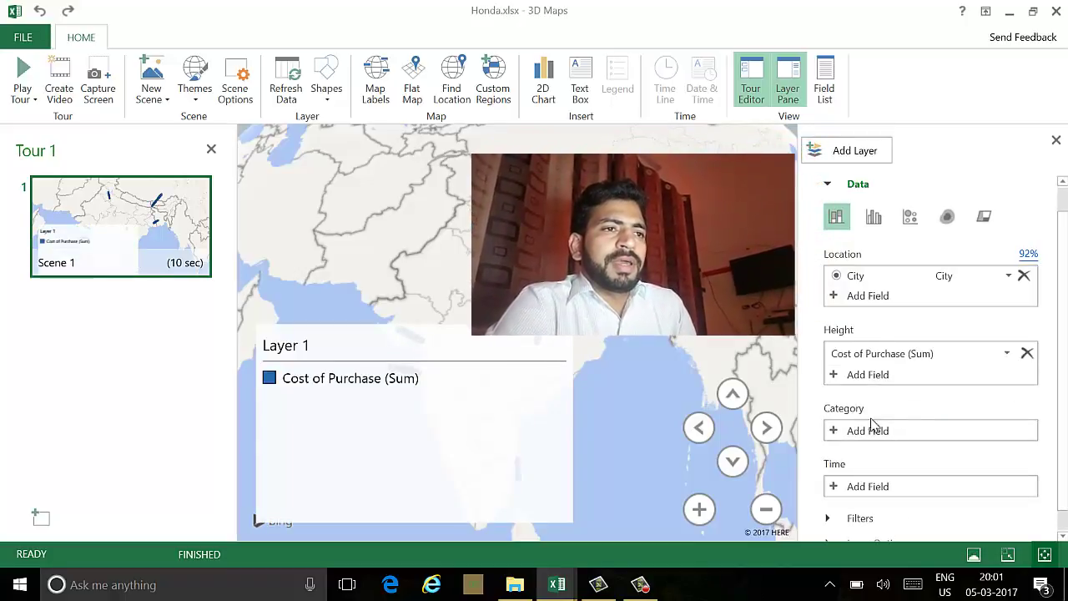
pyautogui.click(409, 493)
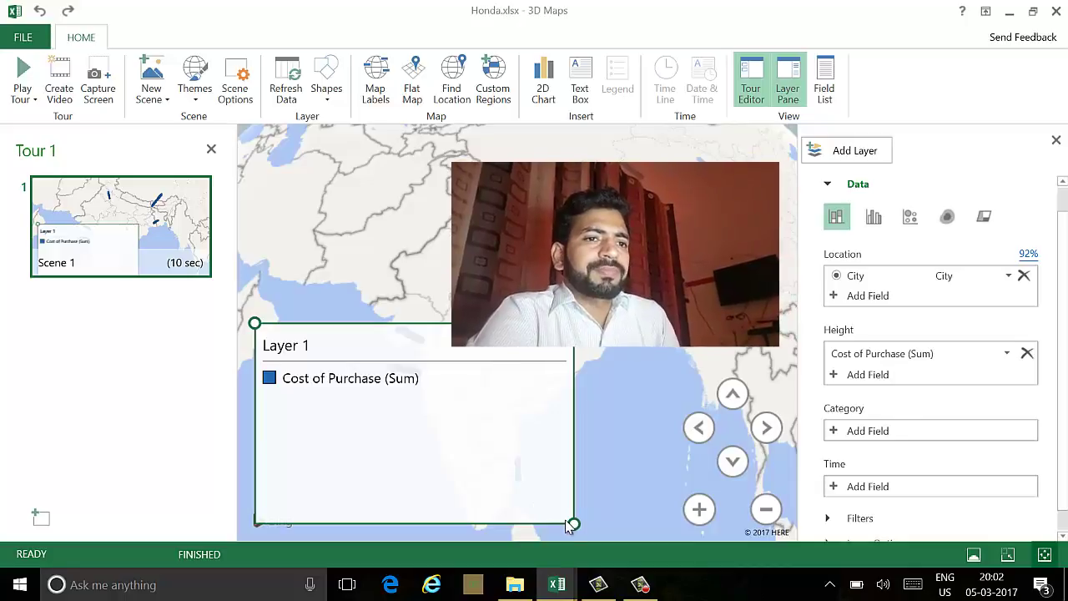
pyautogui.moveTo(574, 526); pyautogui.dragTo(560, 450)
pyautogui.moveTo(399, 332); pyautogui.dragTo(648, 141)
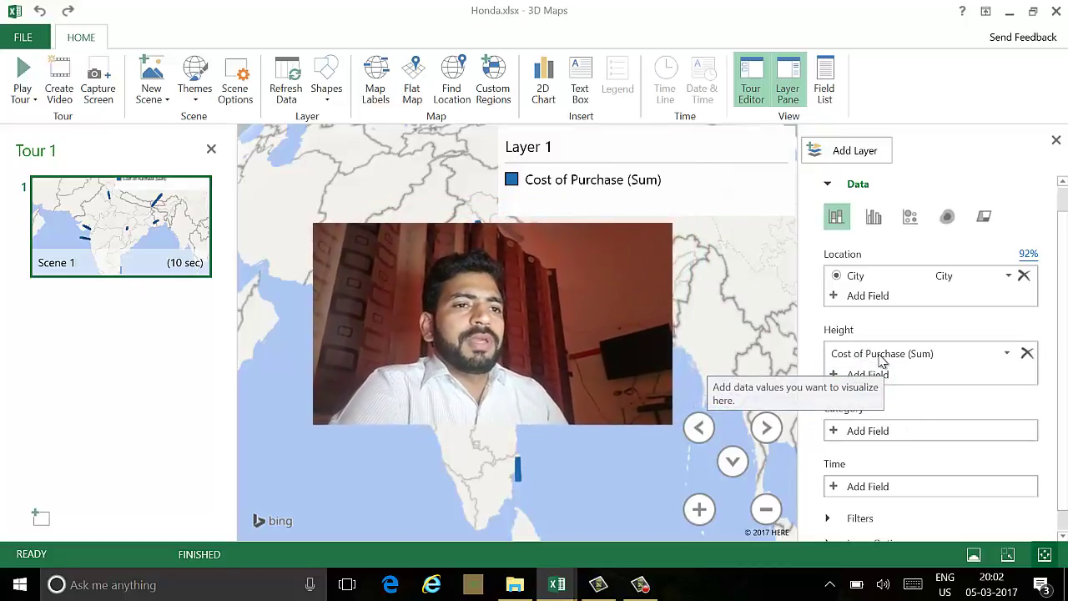
# - Add City as the layer's category and change its visualization to bubbles
pyautogui.click(868, 434)
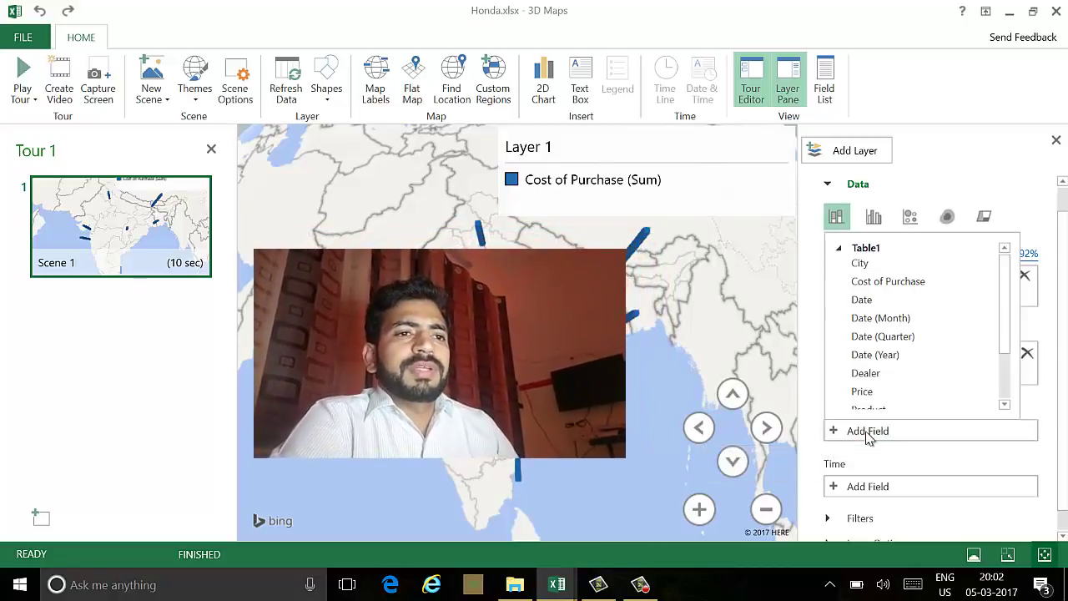
pyautogui.click(862, 263)
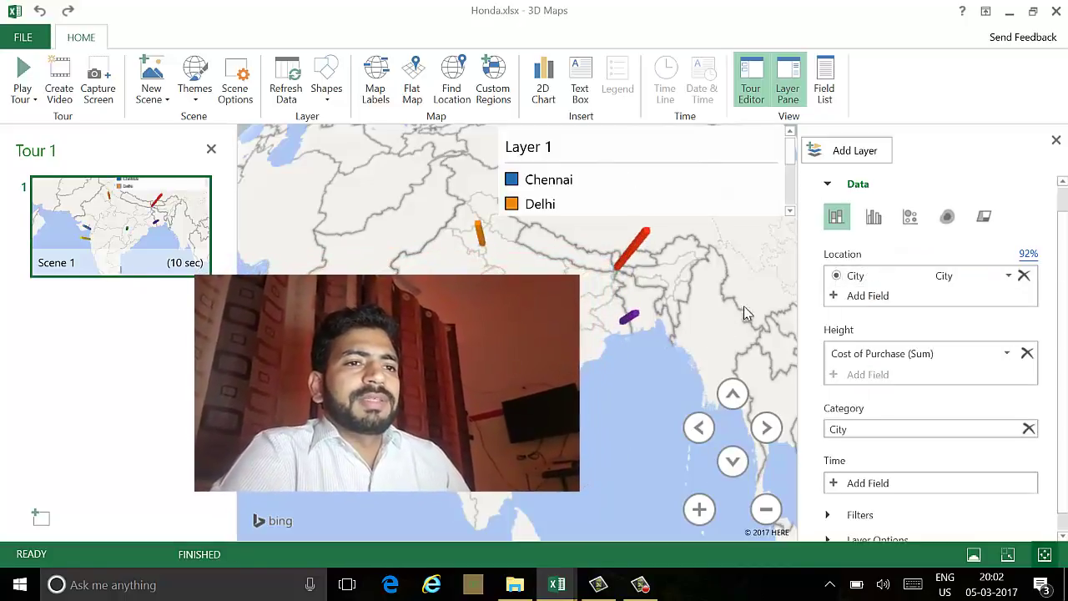
pyautogui.click(873, 219)
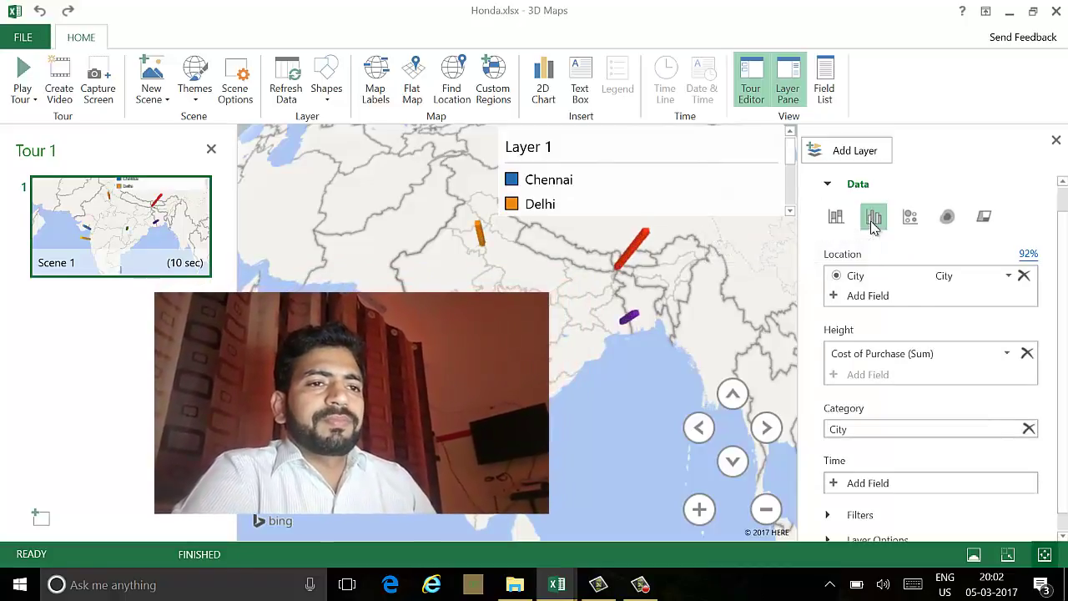
pyautogui.click(904, 221)
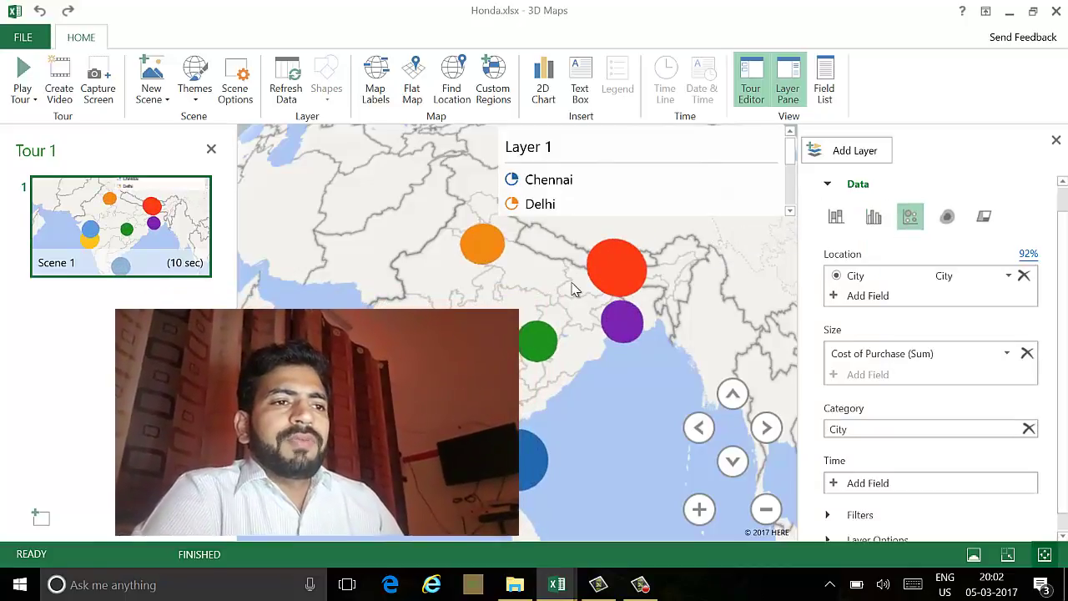
pyautogui.moveTo(625, 311)
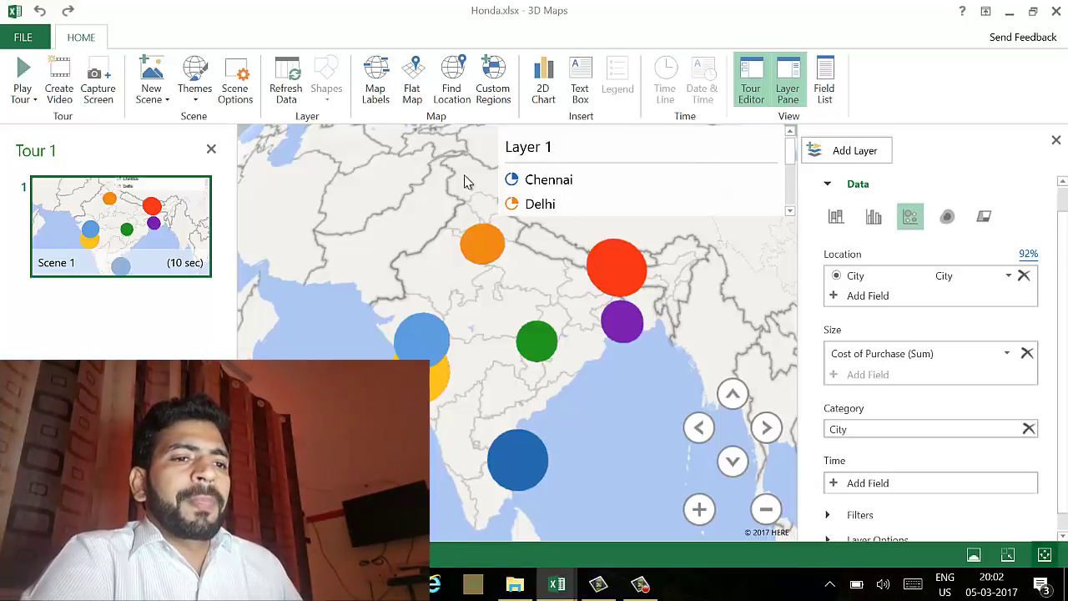
# - Turn on the map labels and examine the Delhi bubble's data up close
pyautogui.click(377, 94)
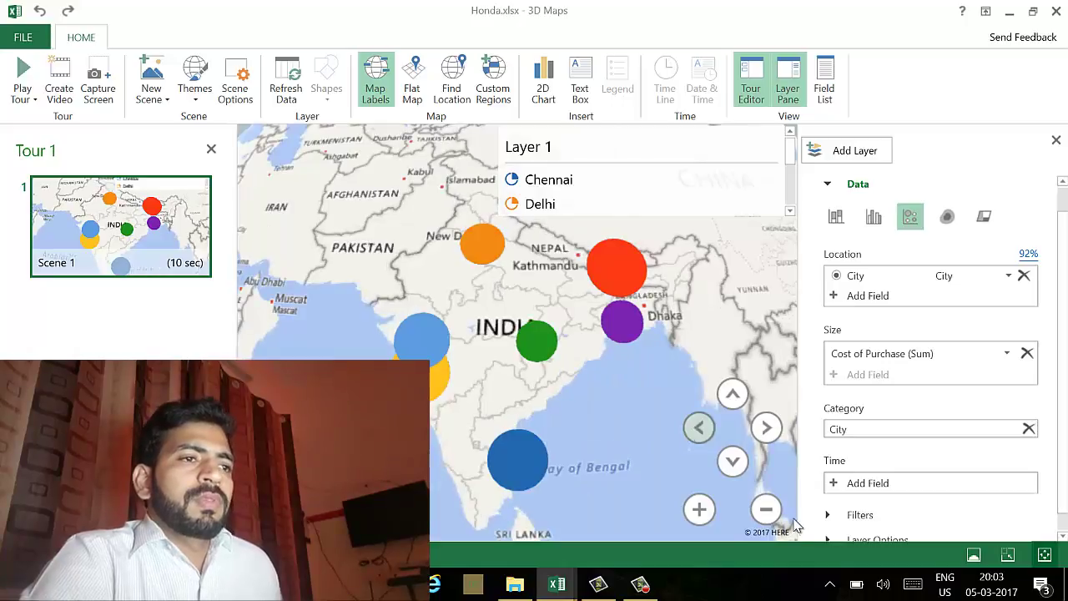
pyautogui.click(766, 510)
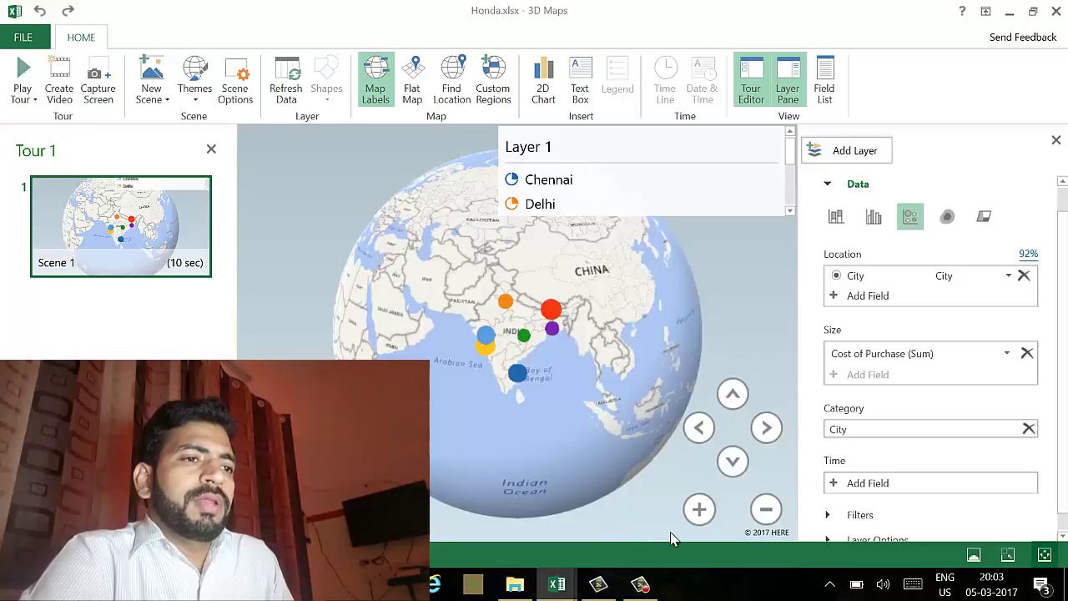
pyautogui.click(698, 510)
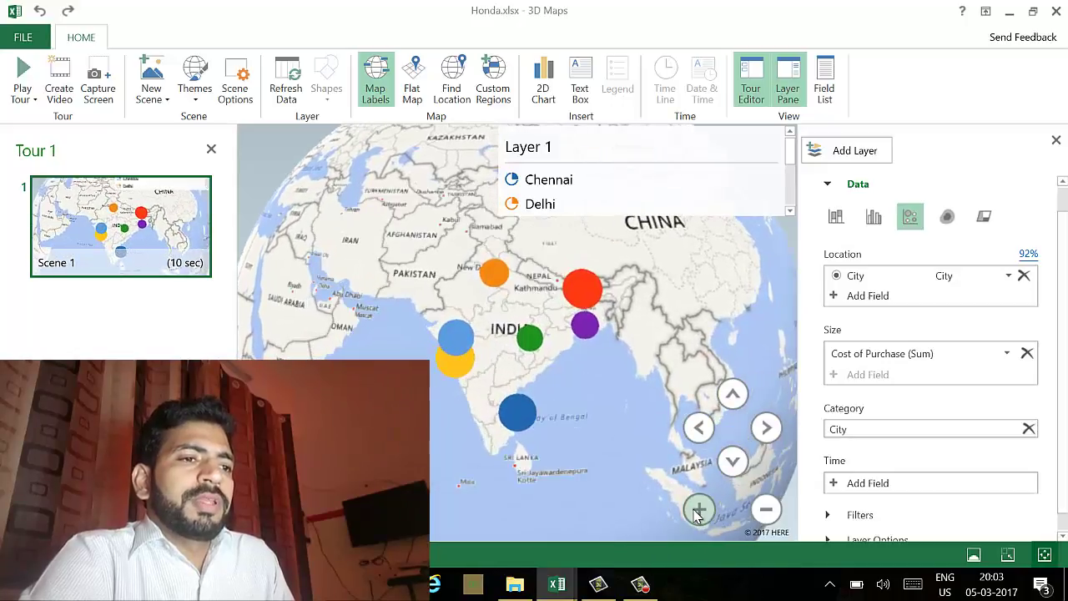
pyautogui.click(698, 510)
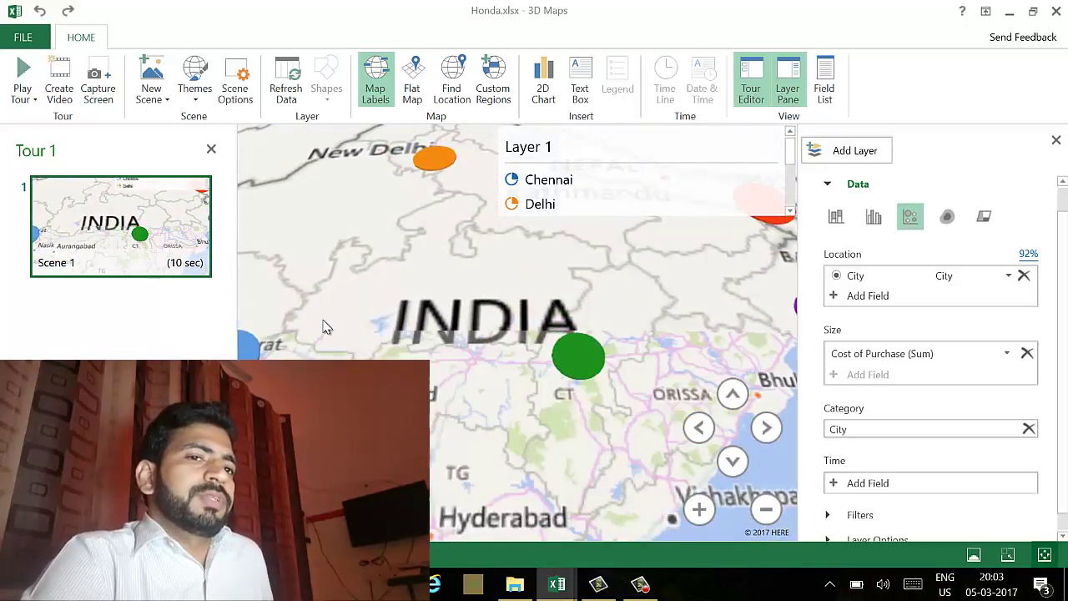
pyautogui.moveTo(399, 240); pyautogui.dragTo(446, 469)
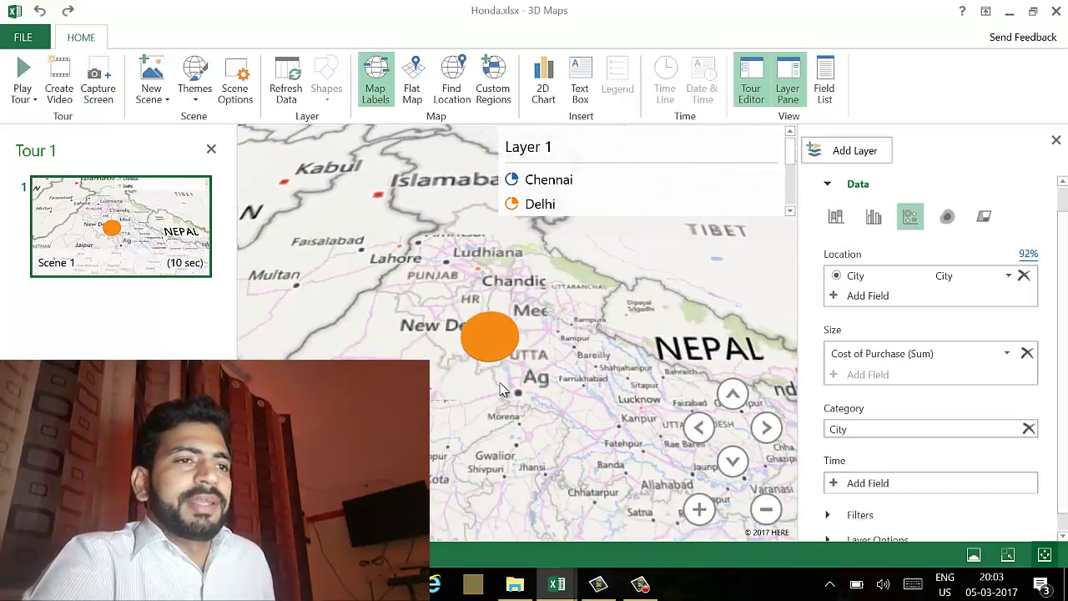
pyautogui.click(489, 350)
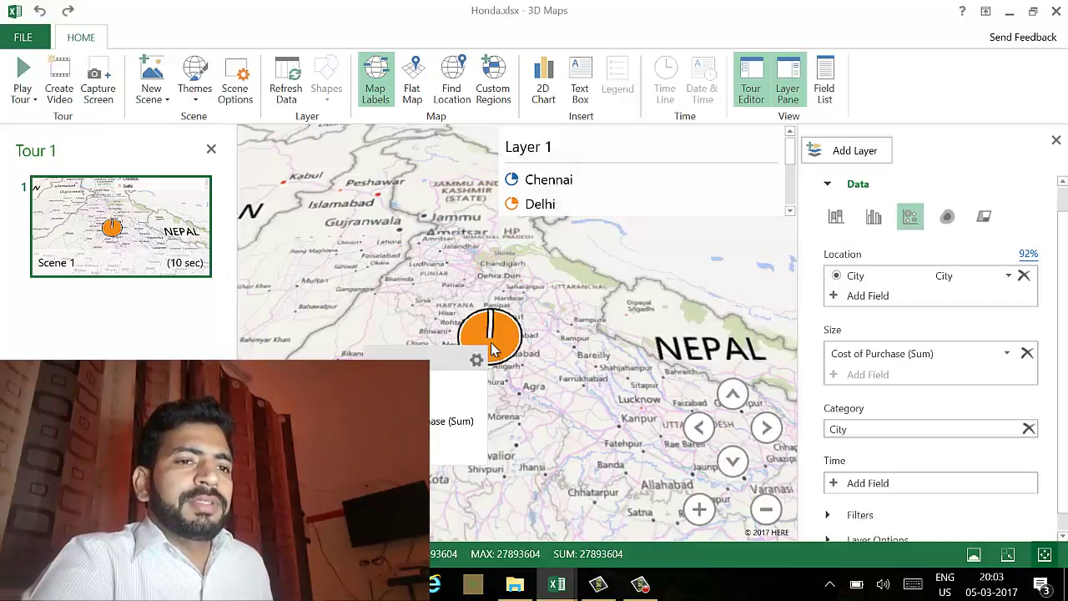
# - Add a second layer to the map with Cost of Purchase as its height field
pyautogui.click(824, 159)
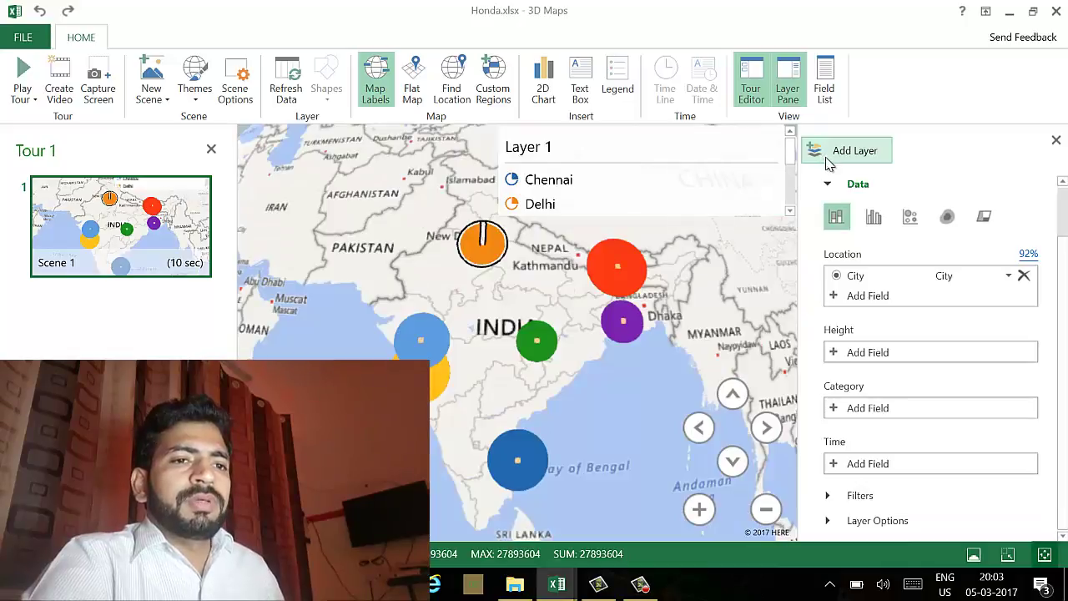
pyautogui.click(874, 353)
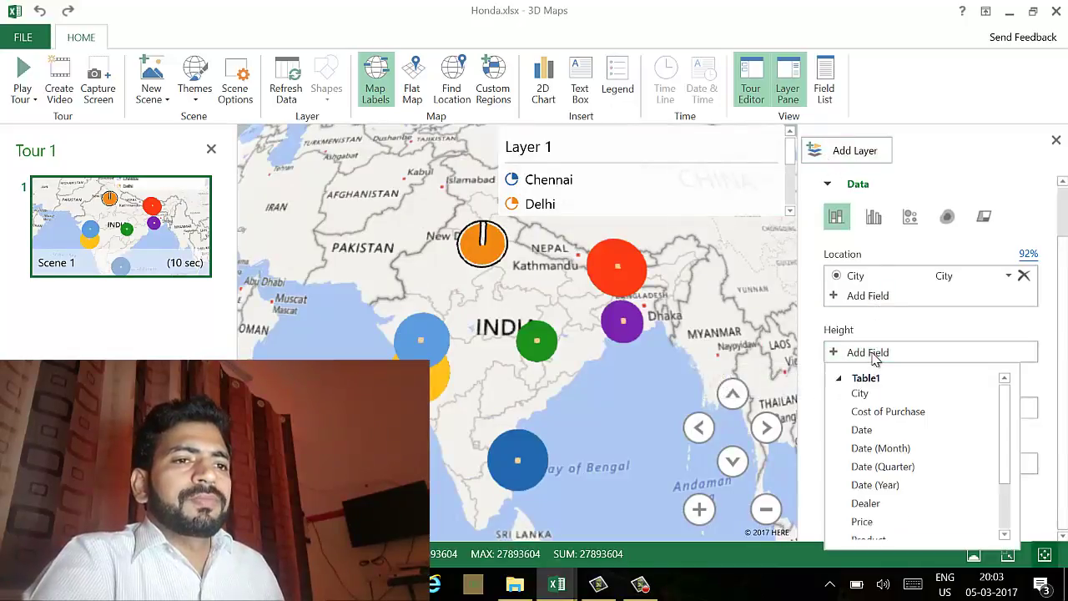
pyautogui.click(887, 413)
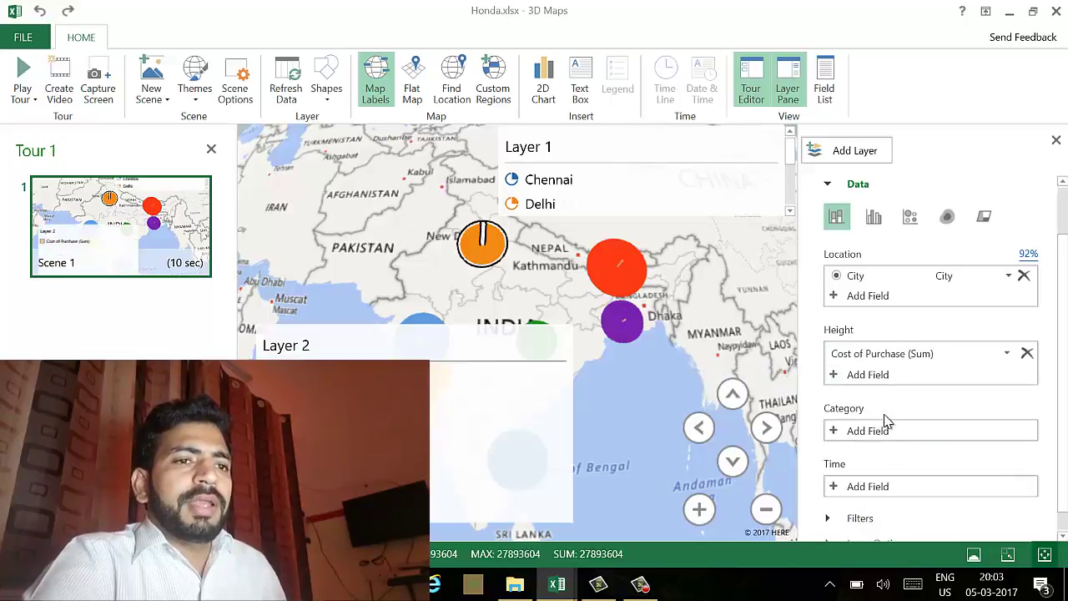
# - Add Dealer as Layer 2's category, then move its legend to the map's upper-left corner and narrow it
pyautogui.click(877, 430)
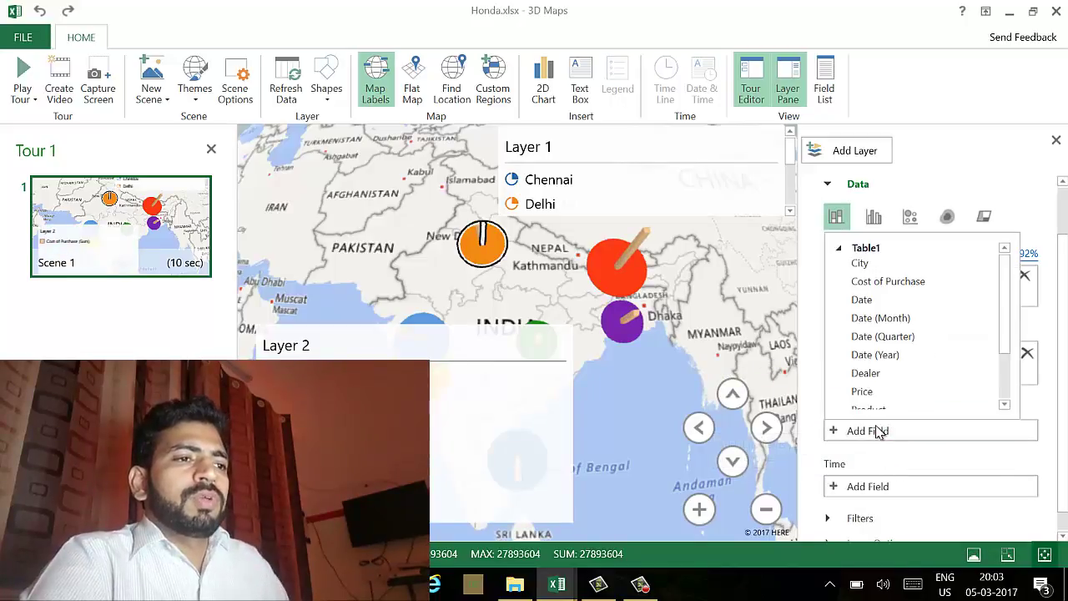
pyautogui.click(868, 373)
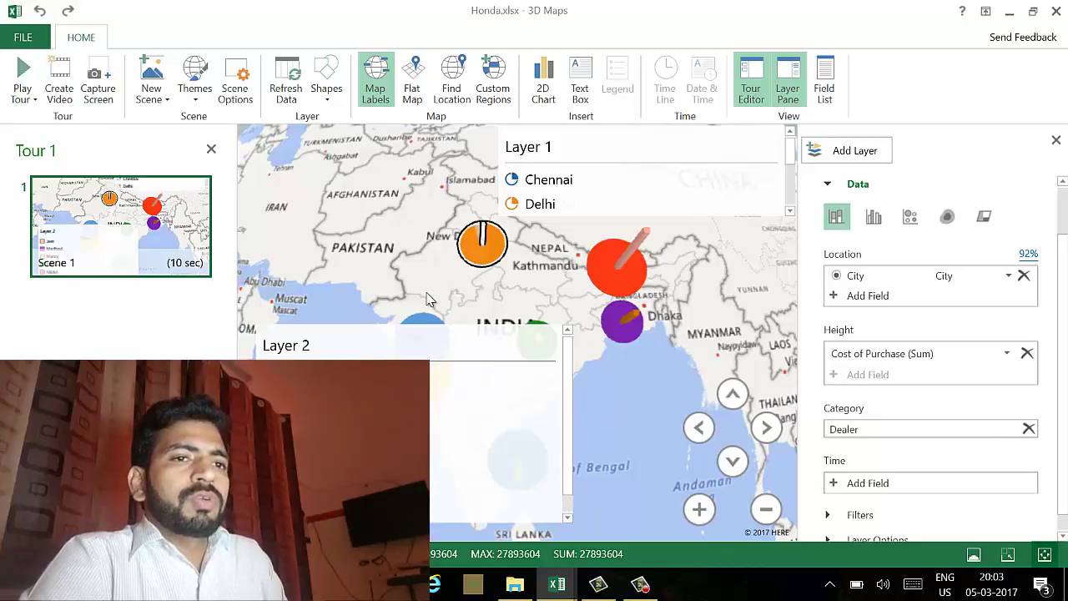
pyautogui.click(388, 333)
pyautogui.moveTo(384, 332); pyautogui.dragTo(372, 218)
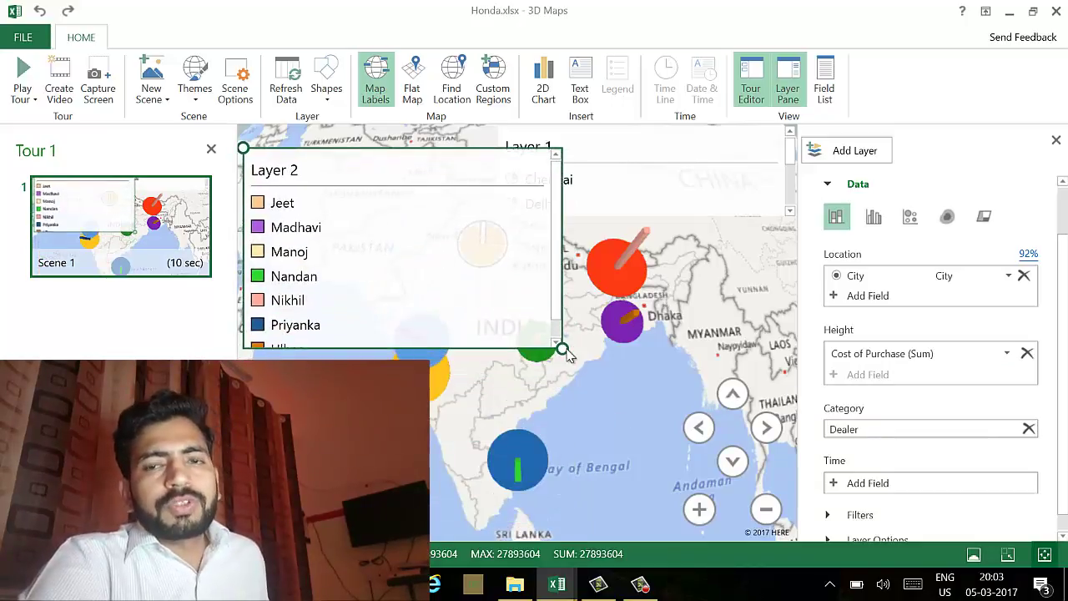
pyautogui.moveTo(563, 351); pyautogui.dragTo(430, 370)
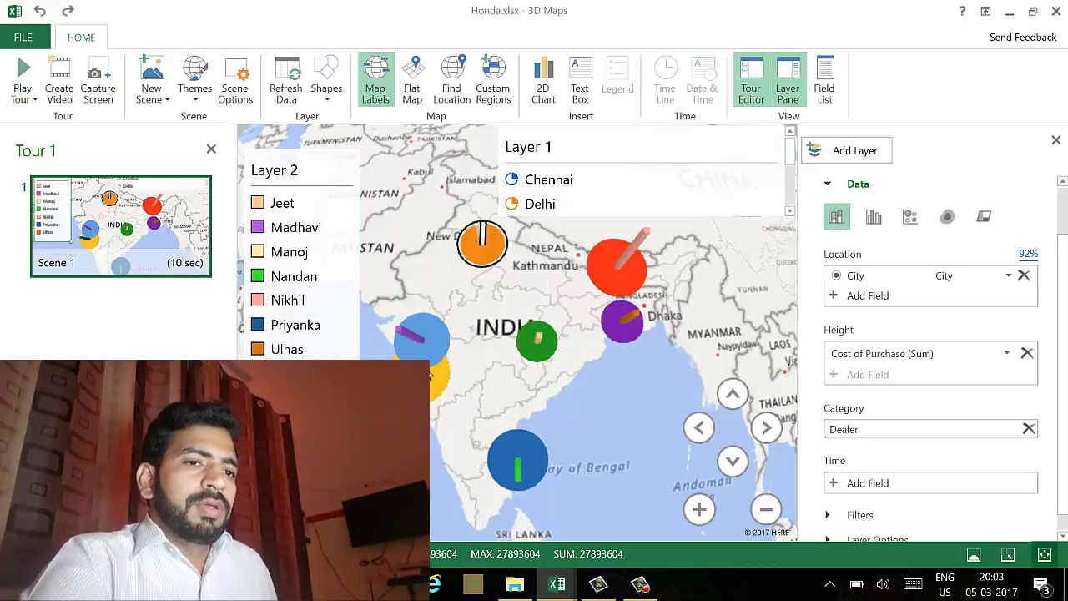
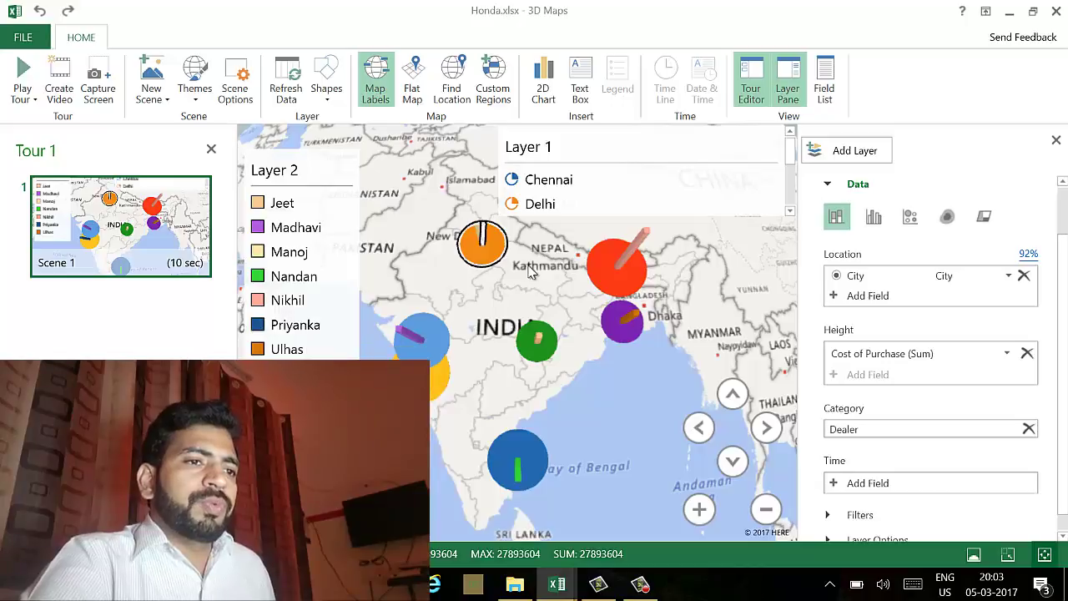
# - Add a second scene to the tour and apply the Aerial Color theme to it
pyautogui.click(642, 383)
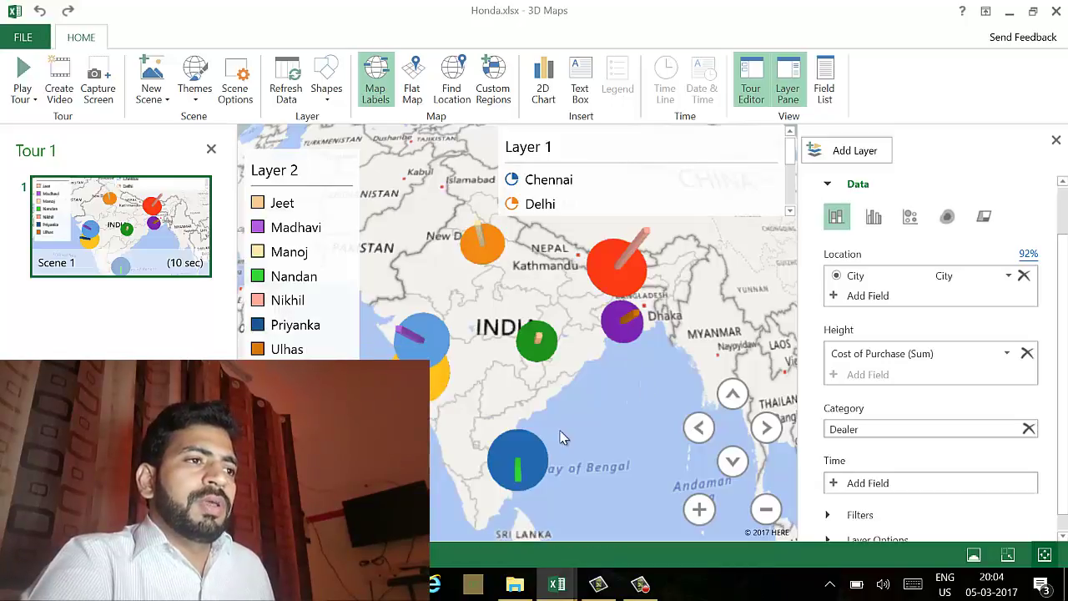
pyautogui.click(766, 511)
pyautogui.click(766, 510)
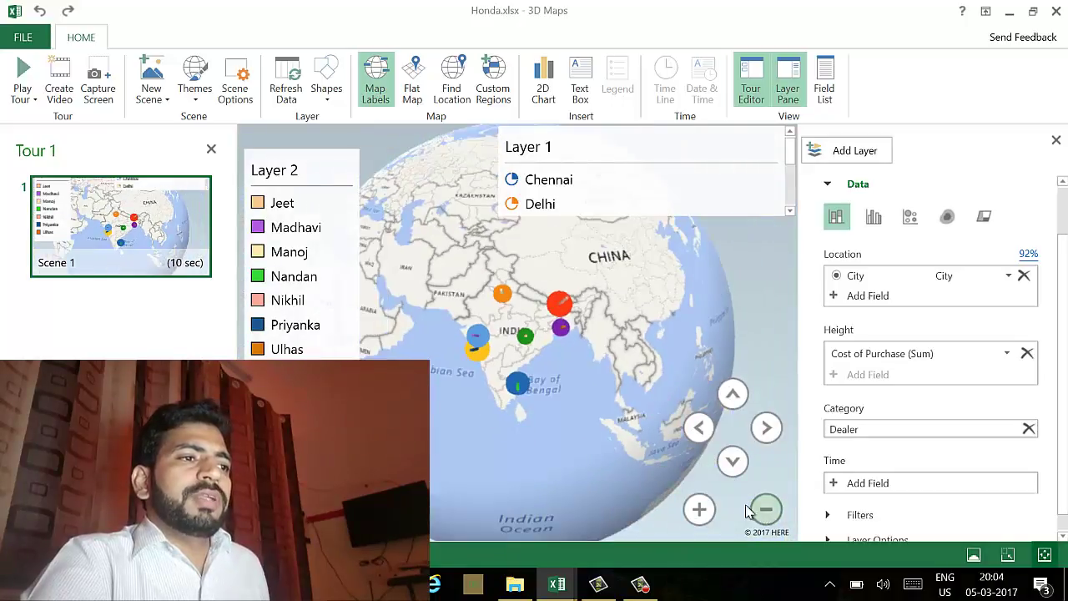
pyautogui.click(703, 505)
pyautogui.click(703, 505)
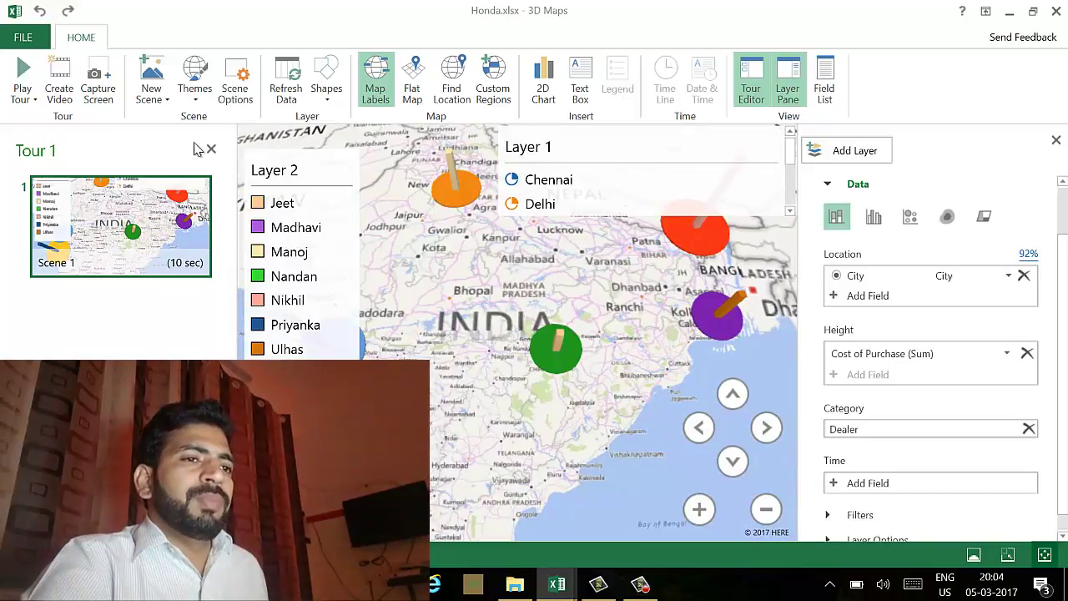
pyautogui.click(152, 77)
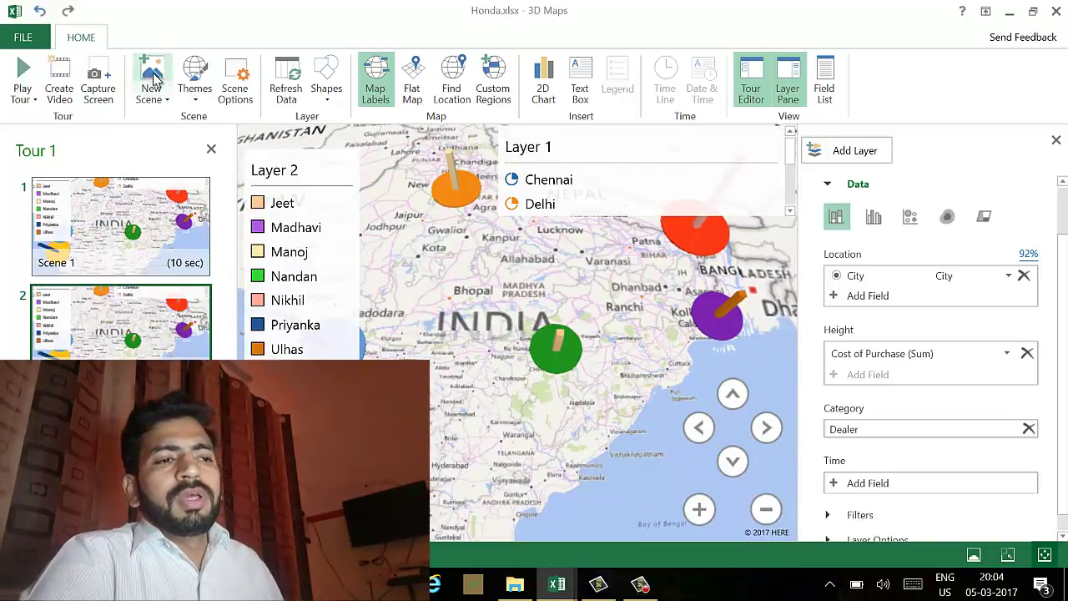
pyautogui.click(200, 102)
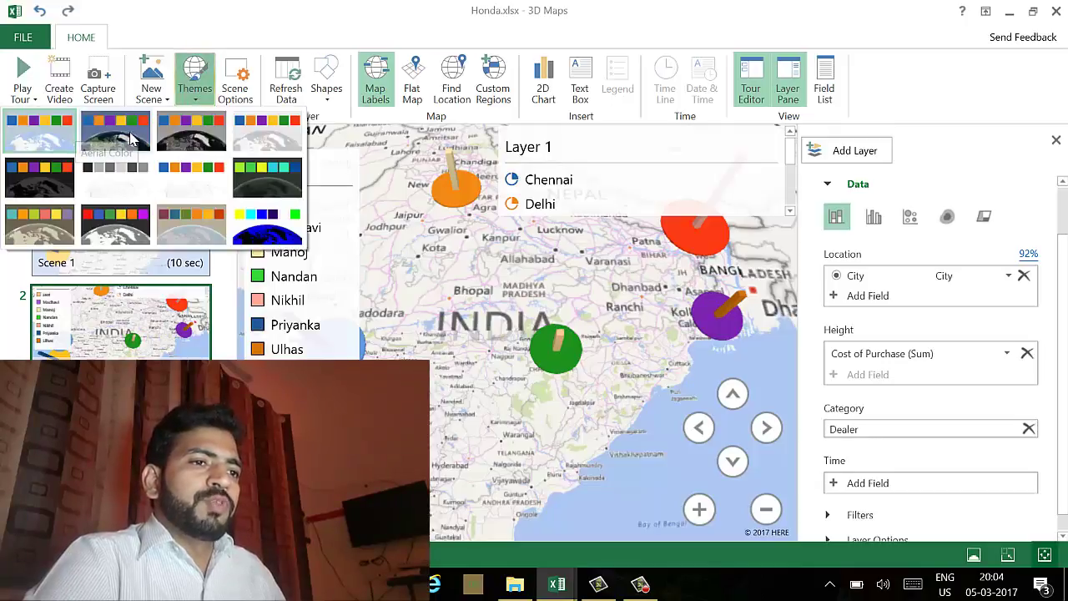
pyautogui.click(131, 140)
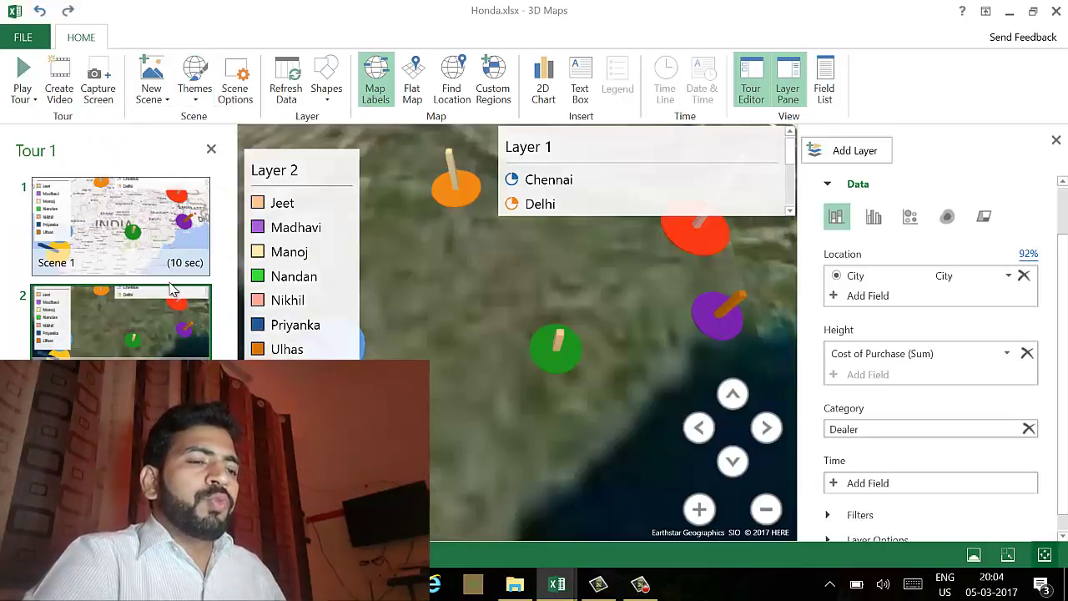
# - Examine the whole globe and its city markers in the new theme, then select the yellow bubble on India's west coast
pyautogui.moveTo(572, 338)
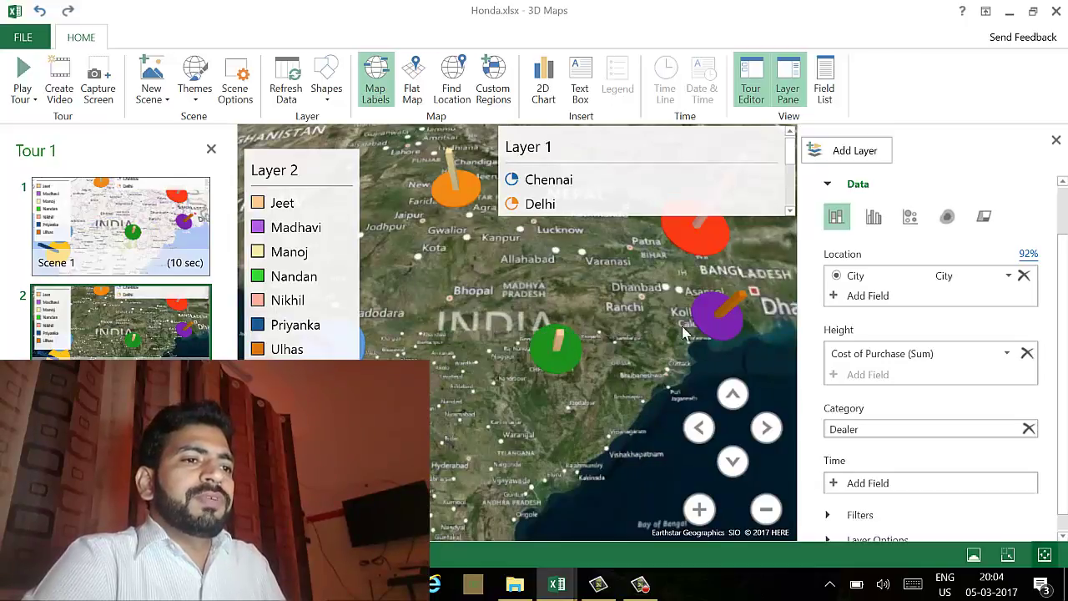
pyautogui.click(767, 509)
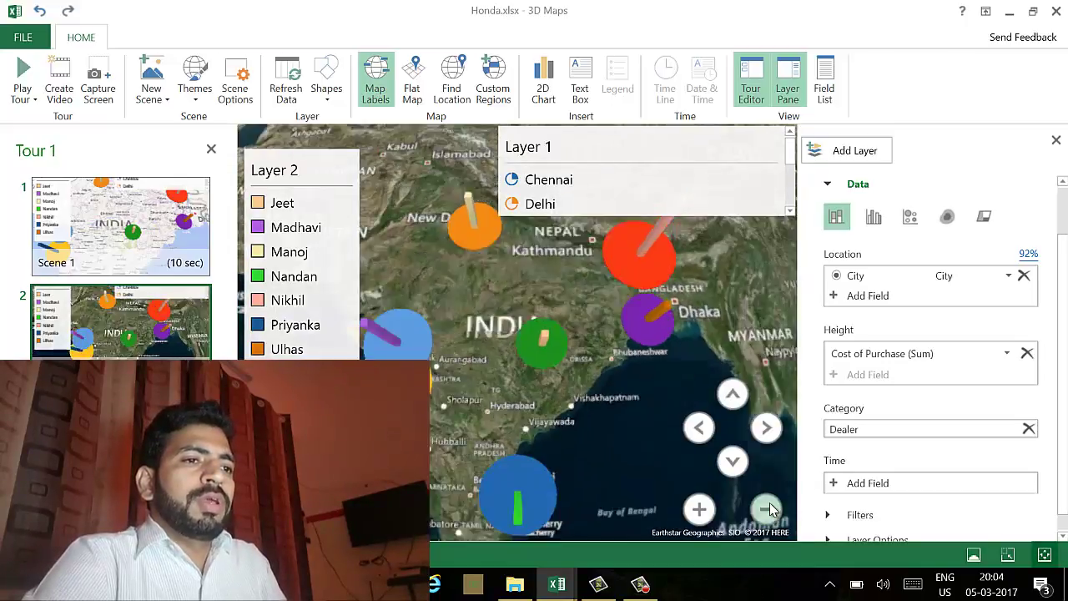
pyautogui.click(767, 508)
pyautogui.click(767, 509)
pyautogui.click(767, 508)
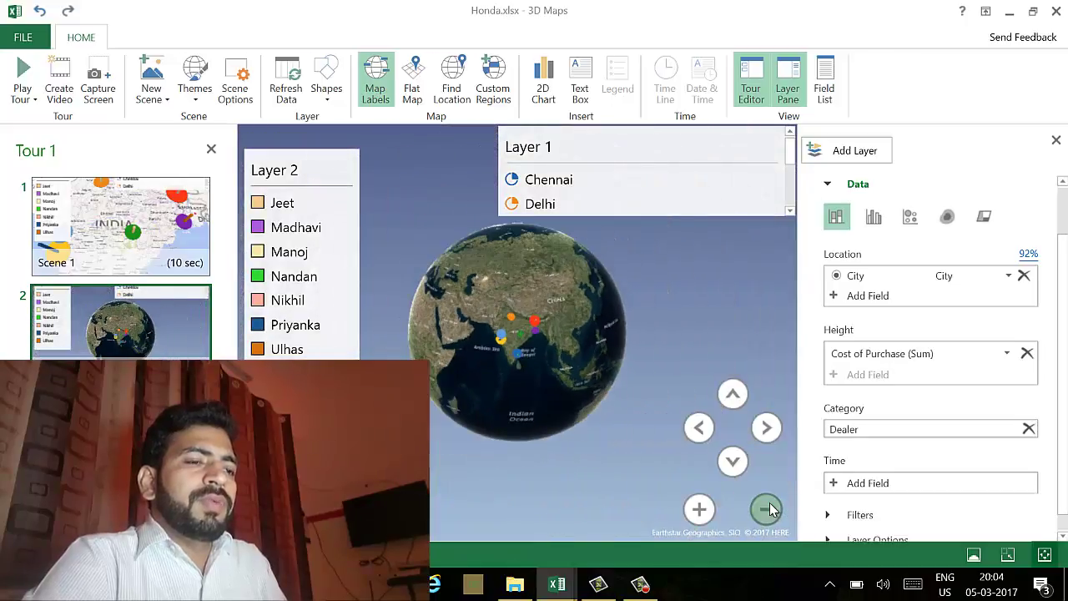
pyautogui.moveTo(573, 340); pyautogui.dragTo(517, 296)
pyautogui.moveTo(482, 282)
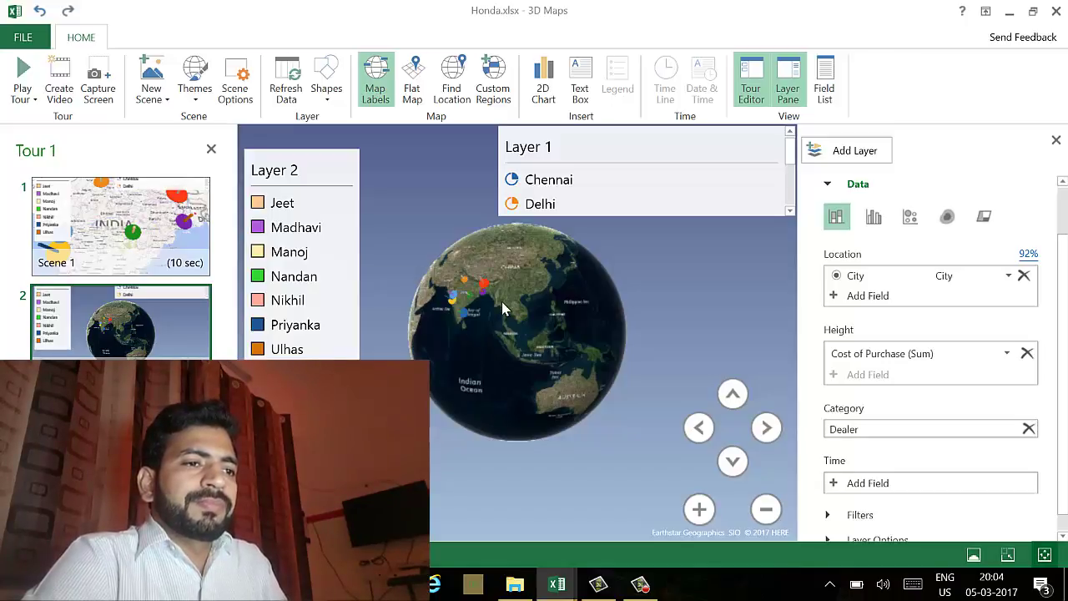
pyautogui.click(699, 508)
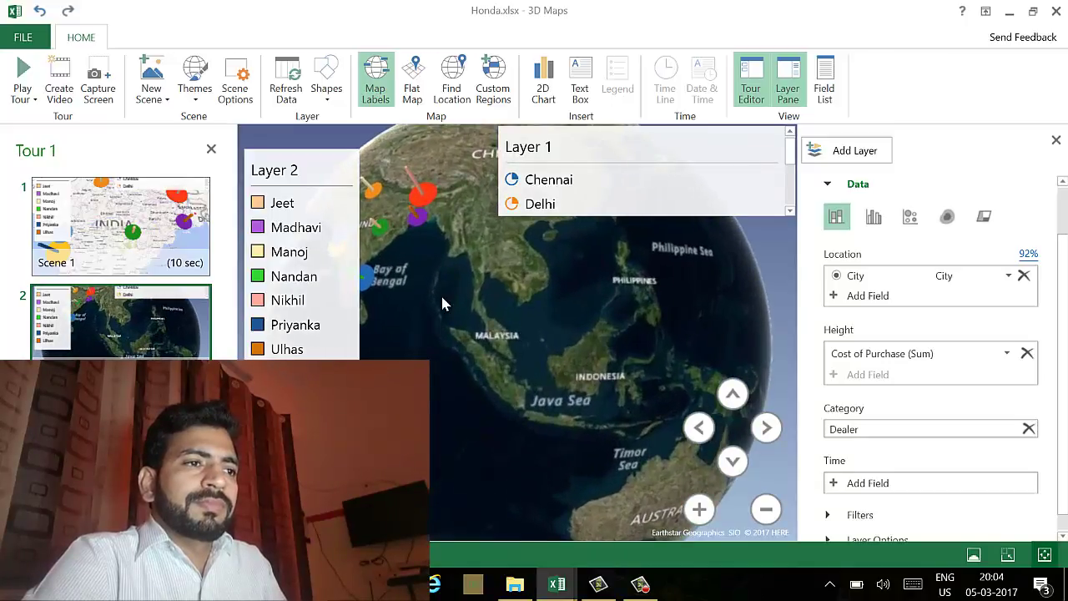
pyautogui.moveTo(442, 305); pyautogui.dragTo(618, 430)
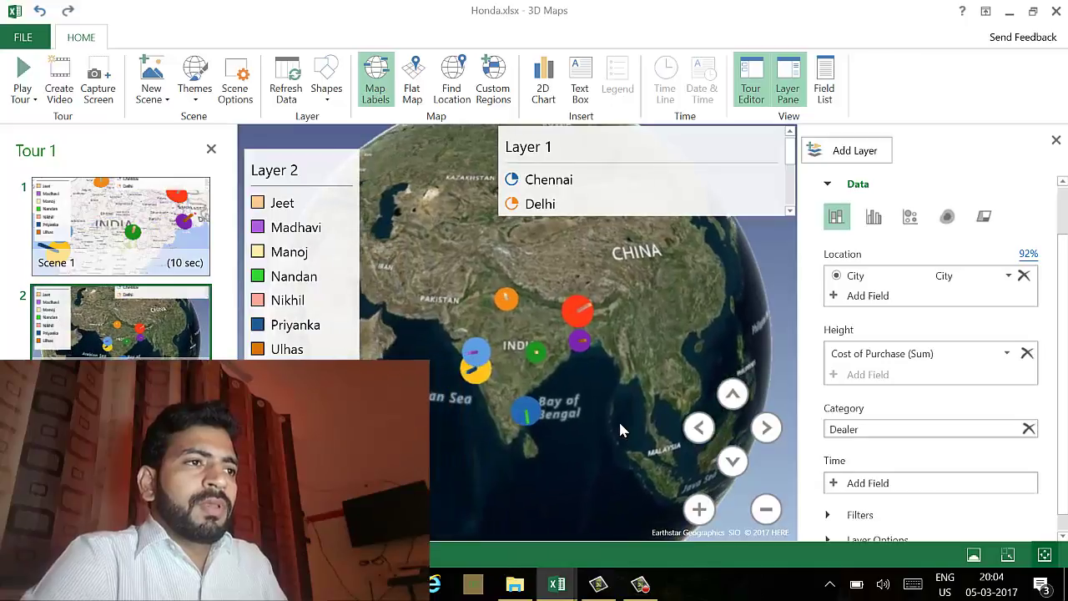
pyautogui.click(483, 363)
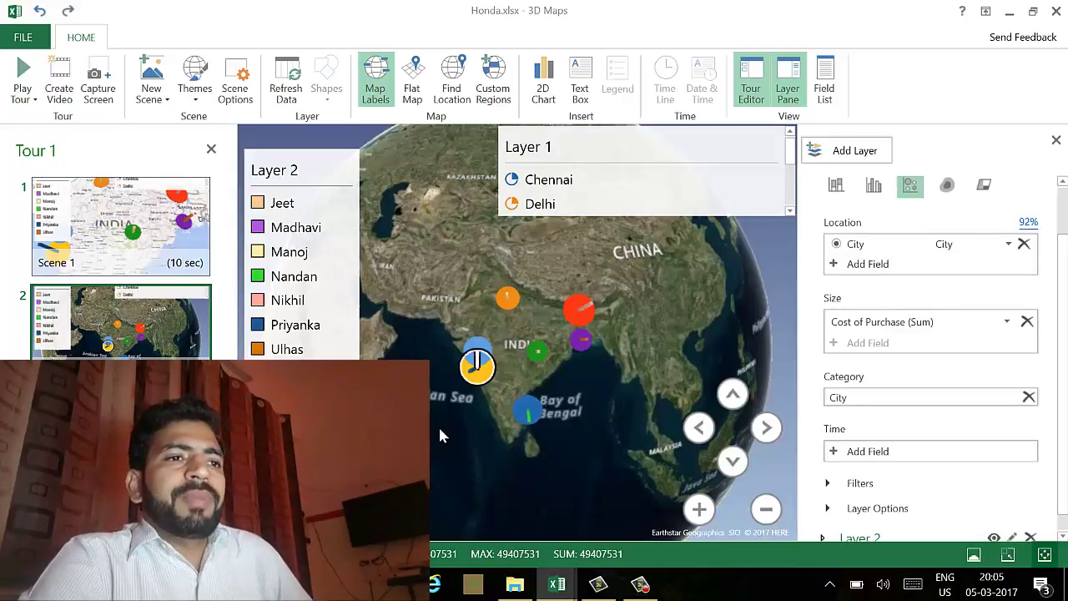
# - Add a third scene and show it as a flat map zoomed out to the whole world
pyautogui.click(152, 77)
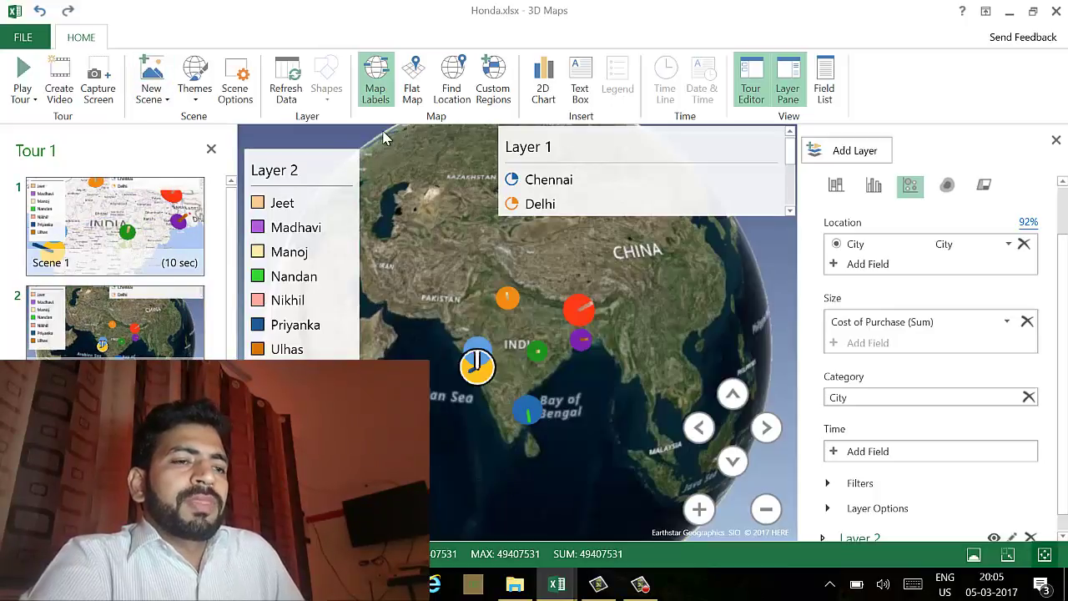
pyautogui.click(411, 90)
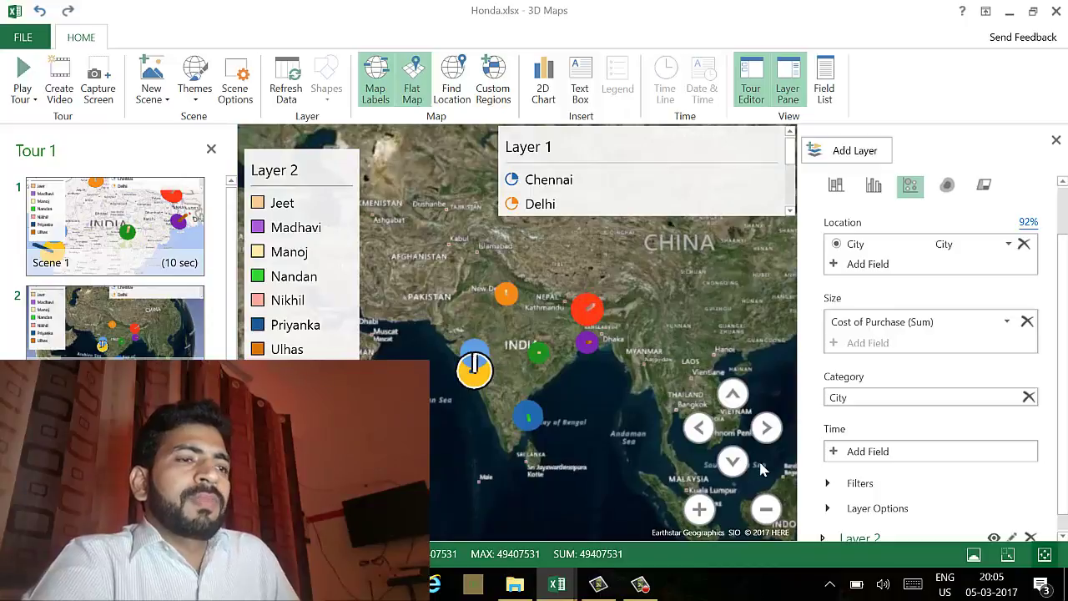
pyautogui.click(766, 508)
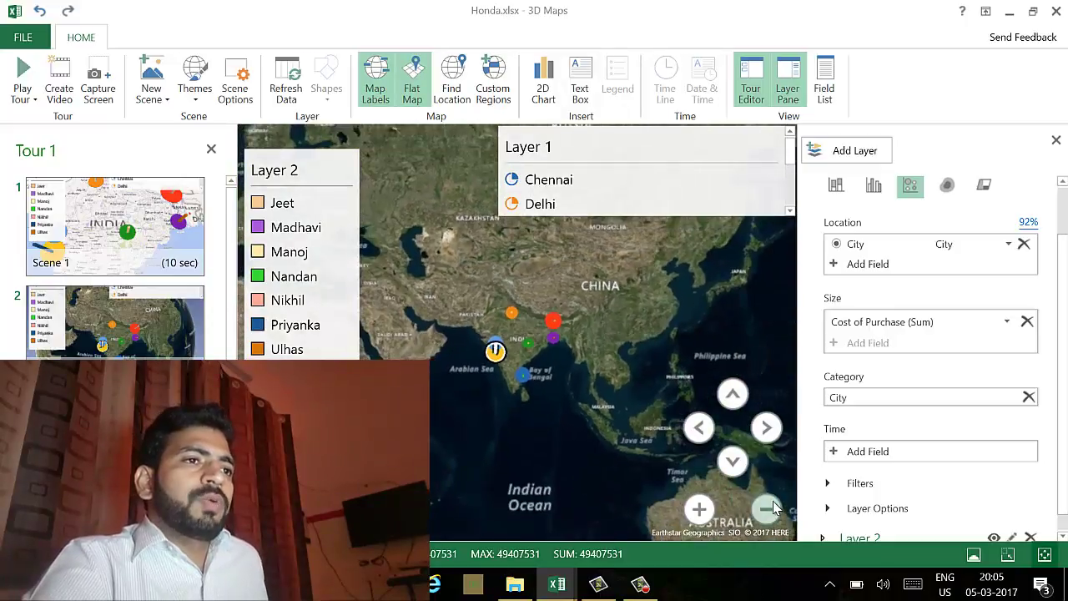
pyautogui.click(766, 508)
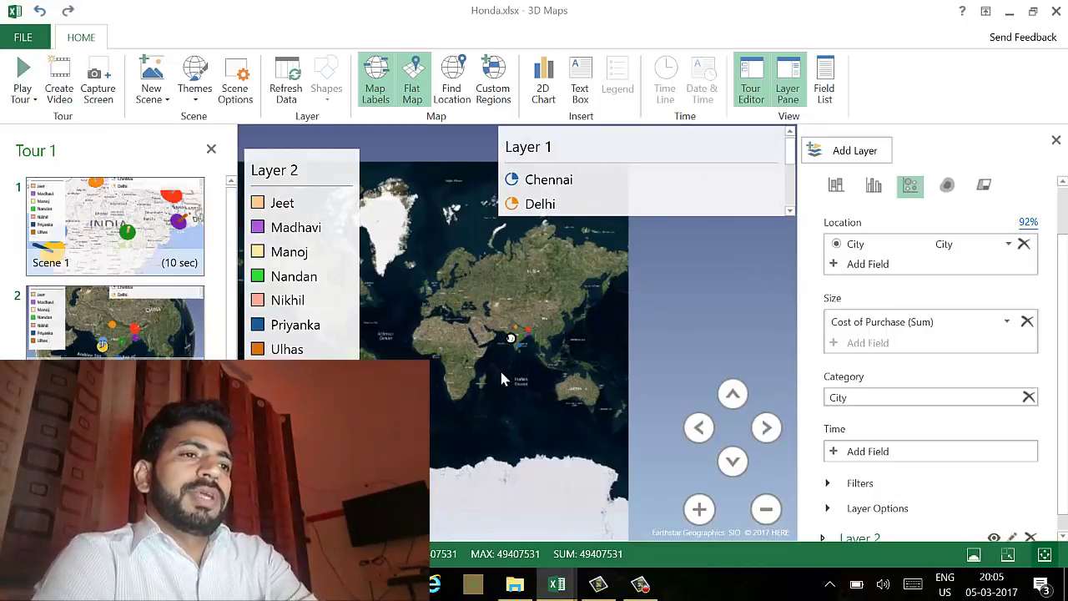
# - Find the location Kolkata on the map and select the dealer column standing on its bubble
pyautogui.click(461, 98)
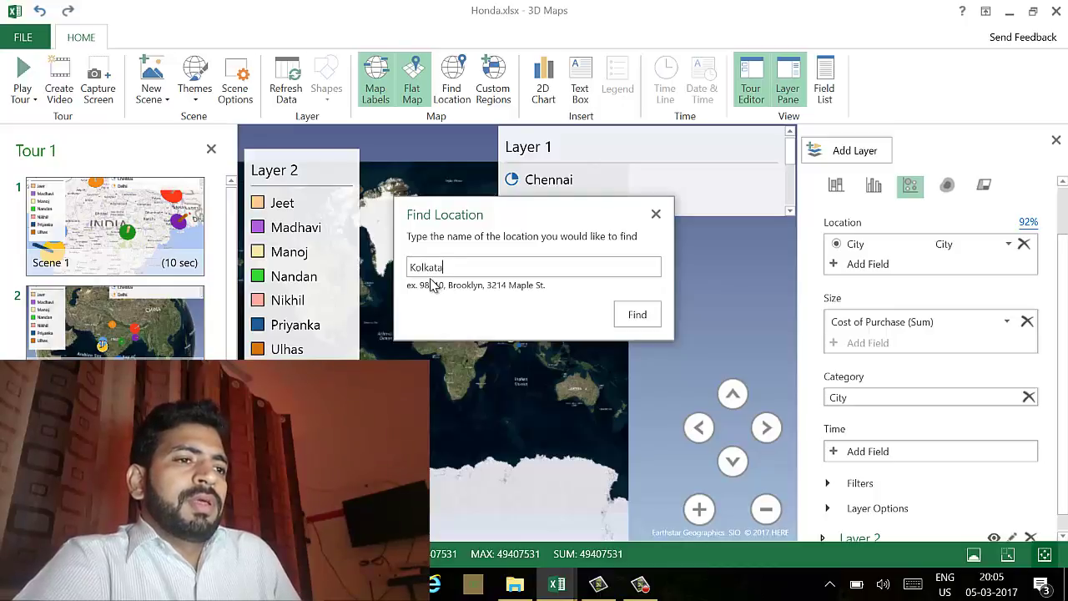
pyautogui.click(634, 323)
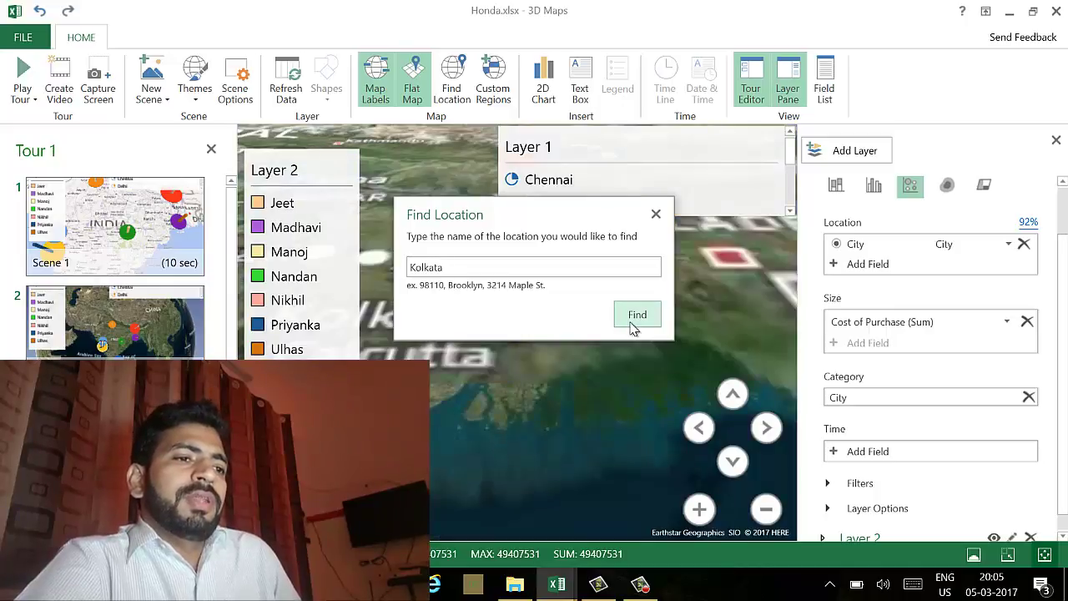
pyautogui.click(655, 216)
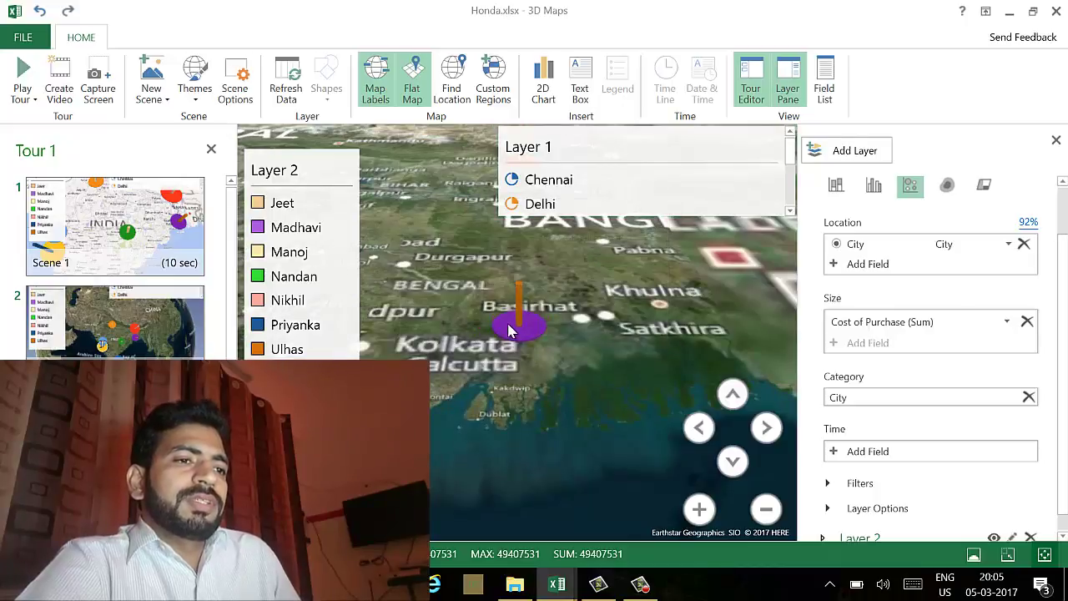
pyautogui.moveTo(509, 331)
pyautogui.scroll(-2, 511, 331)
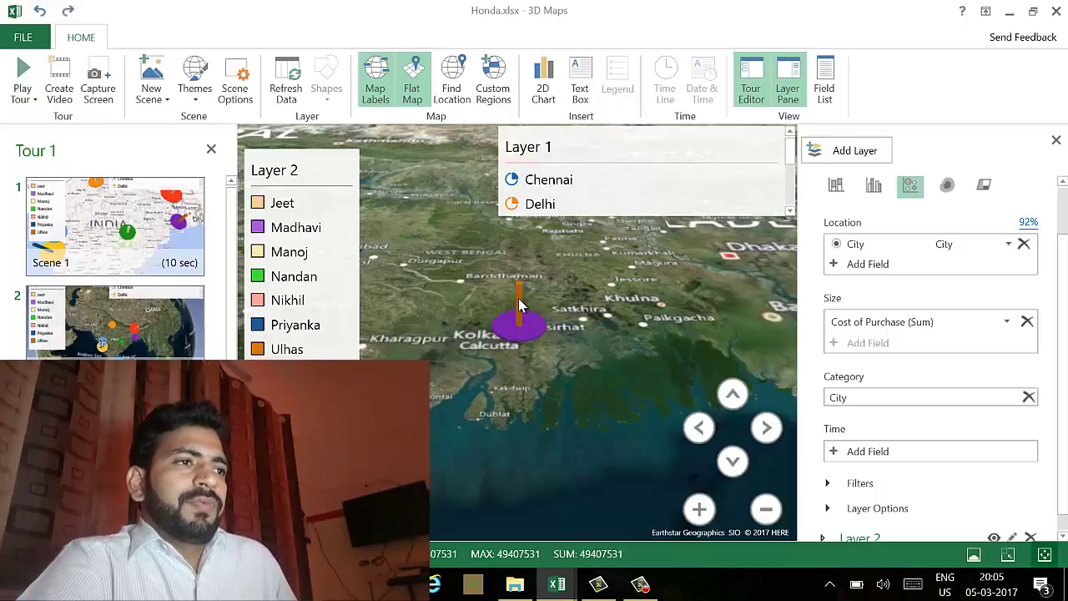
pyautogui.click(519, 305)
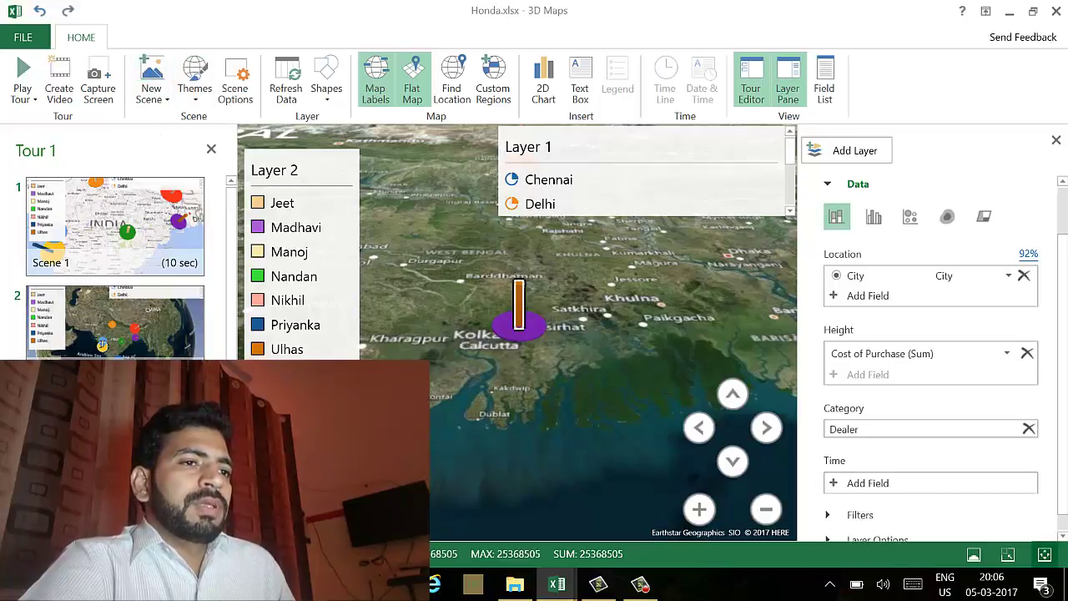
# - Apply the high-contrast blue-and-black theme to the third scene
pyautogui.scroll(-1, 114, 267)
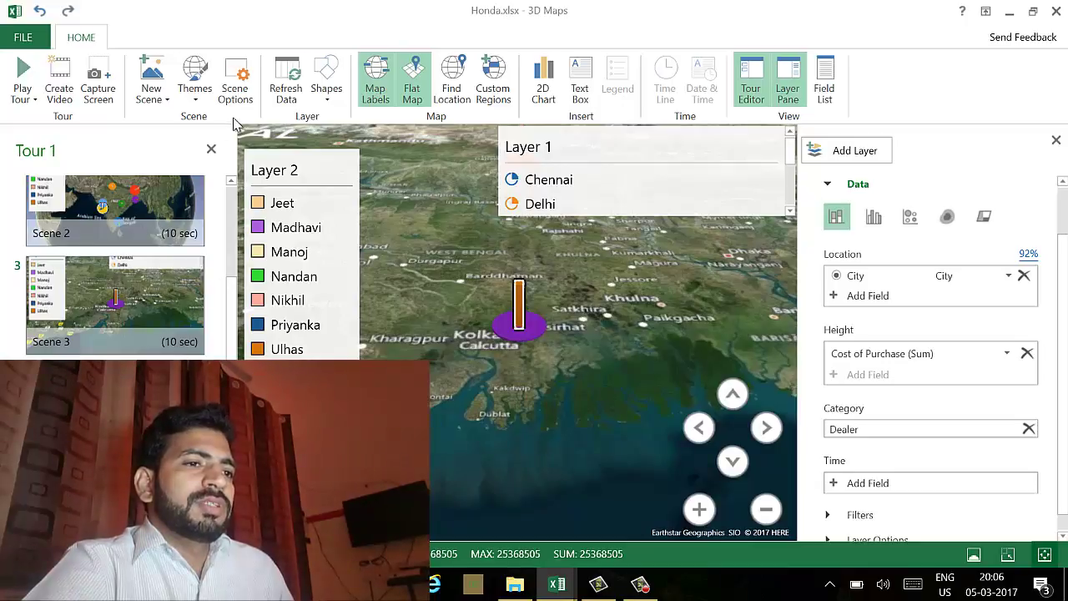
pyautogui.click(203, 101)
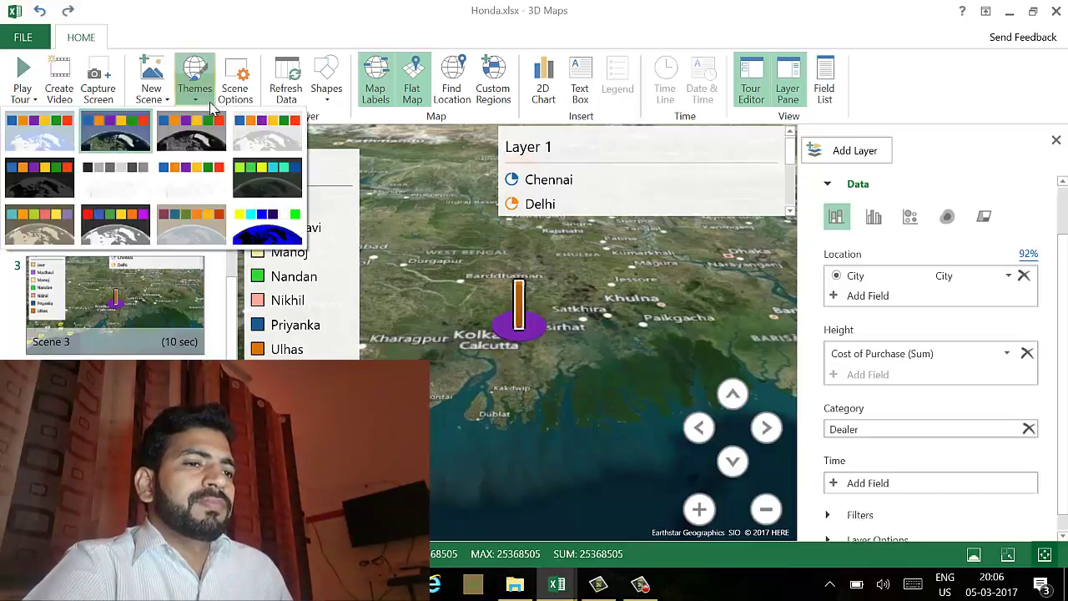
pyautogui.click(270, 226)
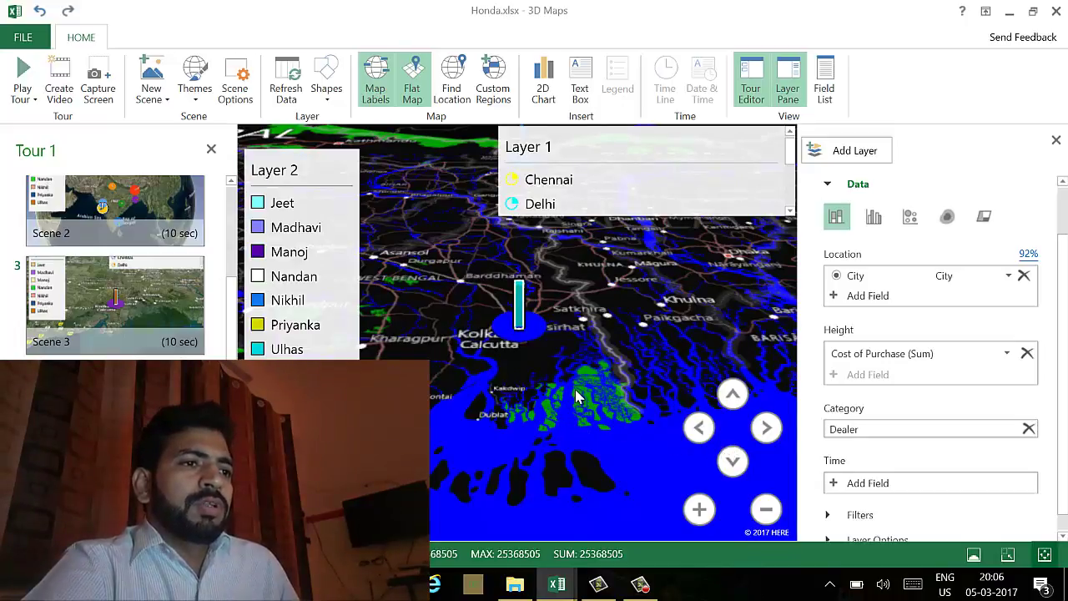
# - Insert a 2D chart based on Layer 1 and set it to show the top 100 locations by Mumbai
pyautogui.click(543, 75)
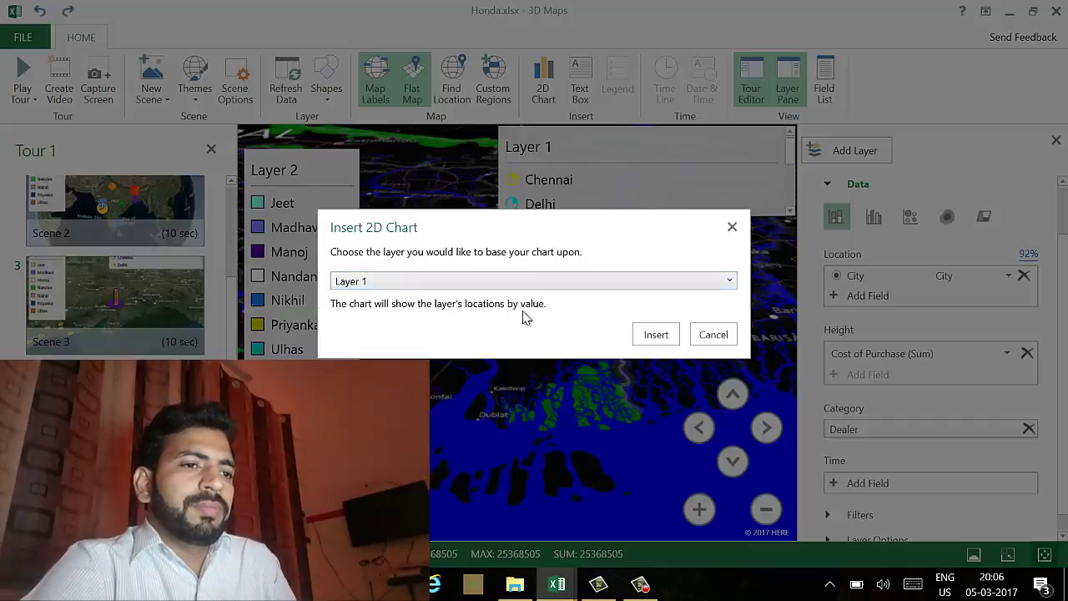
pyautogui.click(653, 341)
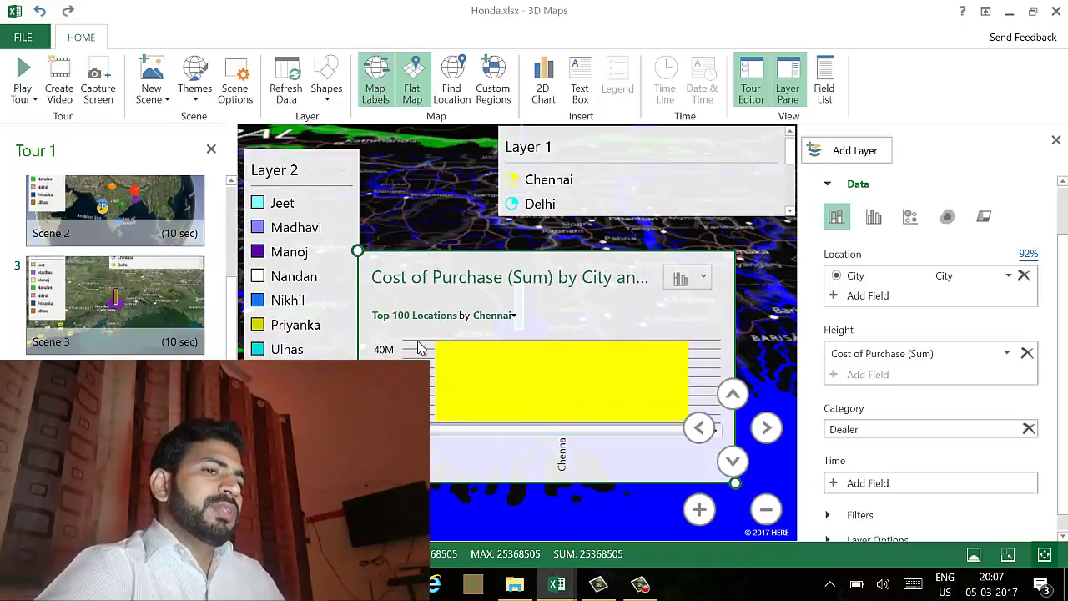
pyautogui.click(514, 317)
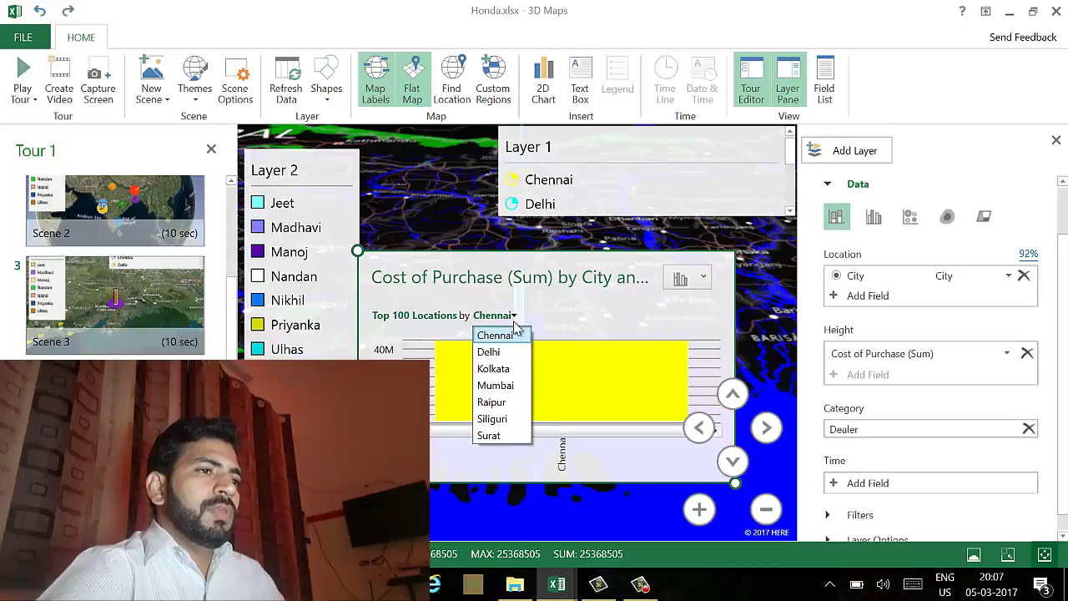
pyautogui.click(505, 386)
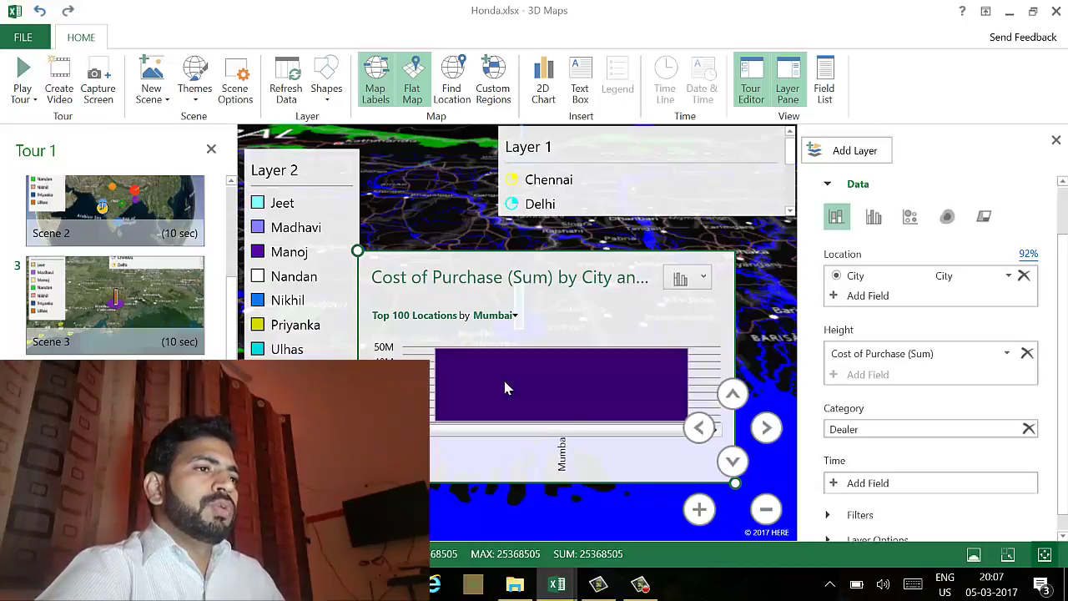
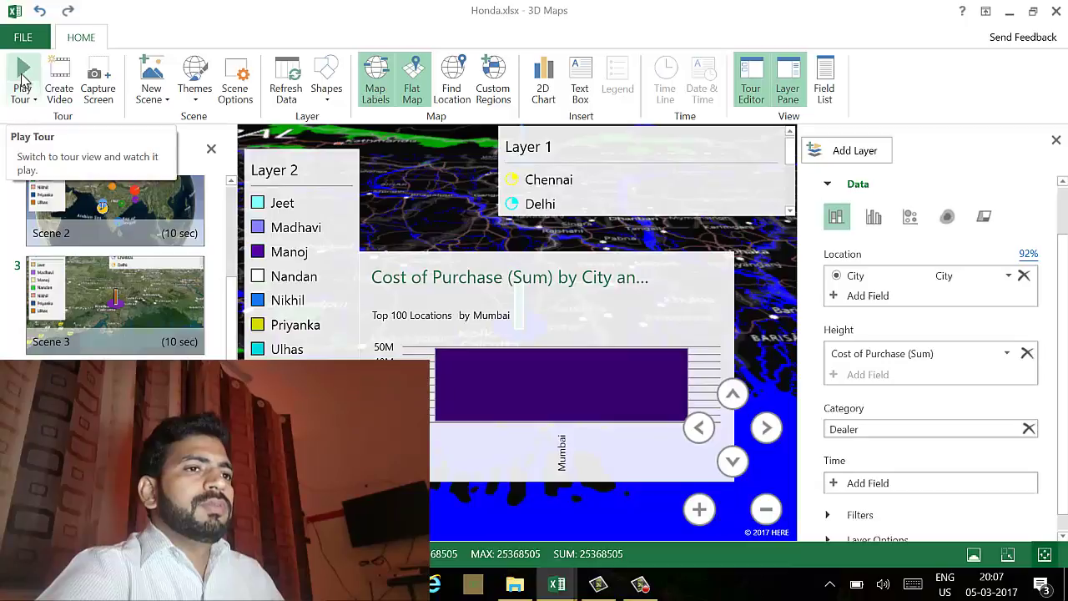
# - Play the whole tour from the first scene through the third, then return to the tour editor
pyautogui.click(23, 81)
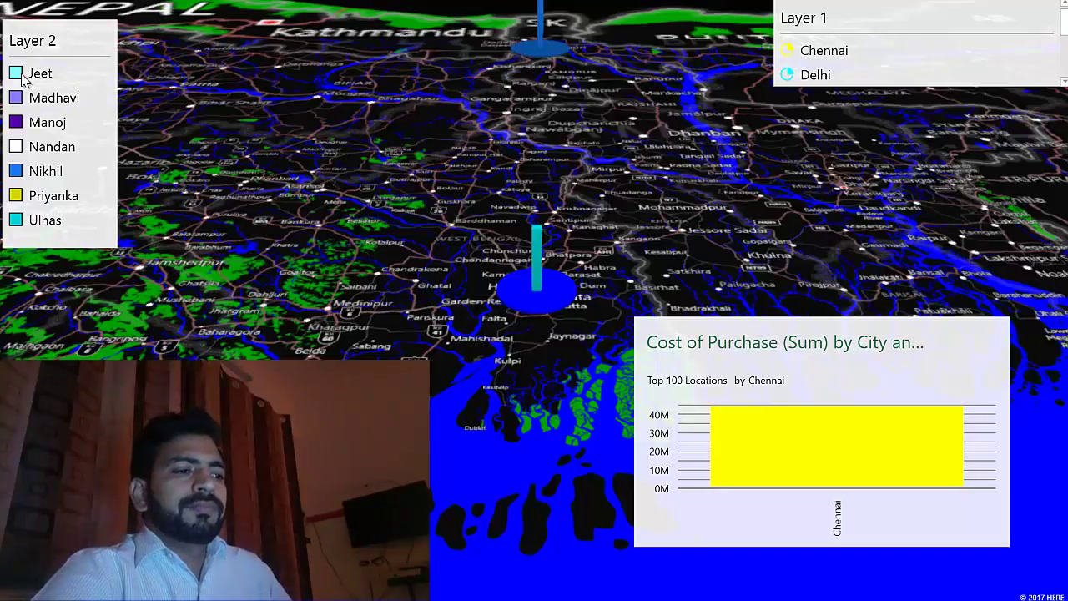
pyautogui.click(23, 76)
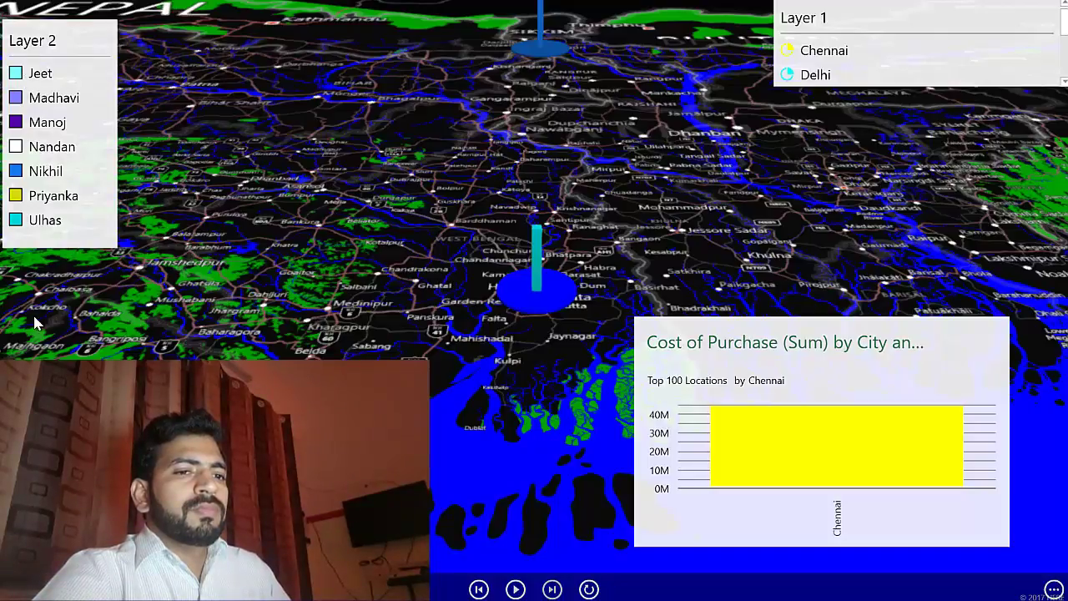
pyautogui.press('Escape')
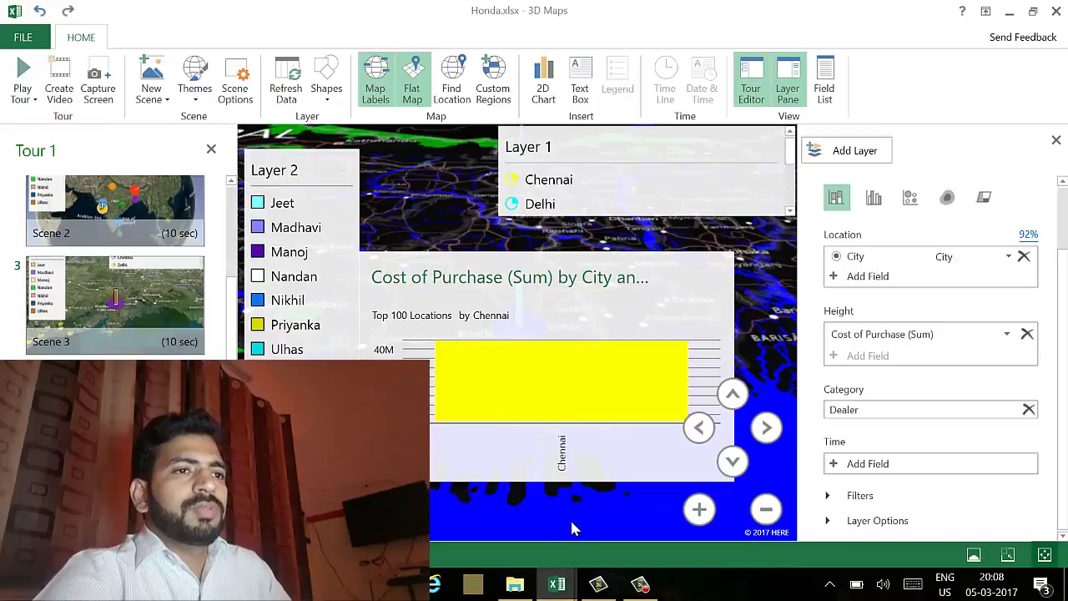
pyautogui.click(640, 584)
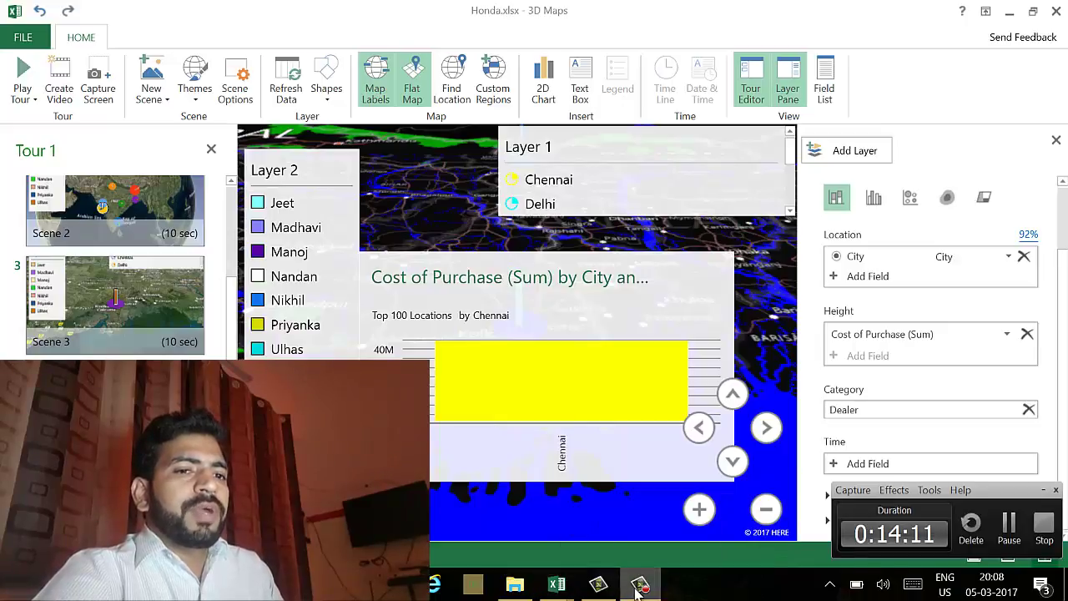
pyautogui.click(465, 514)
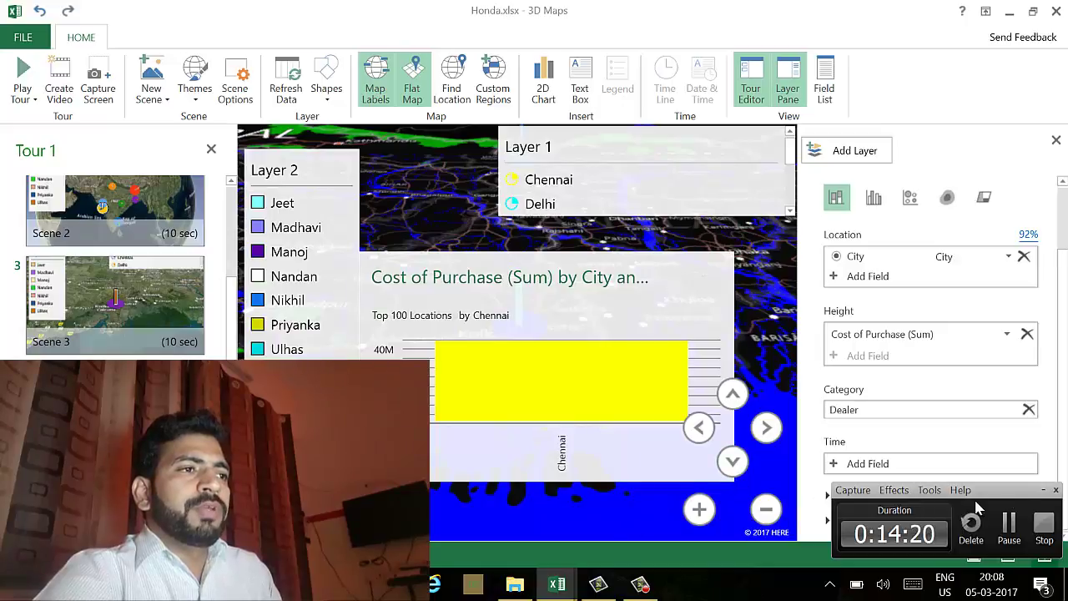
pyautogui.click(1043, 492)
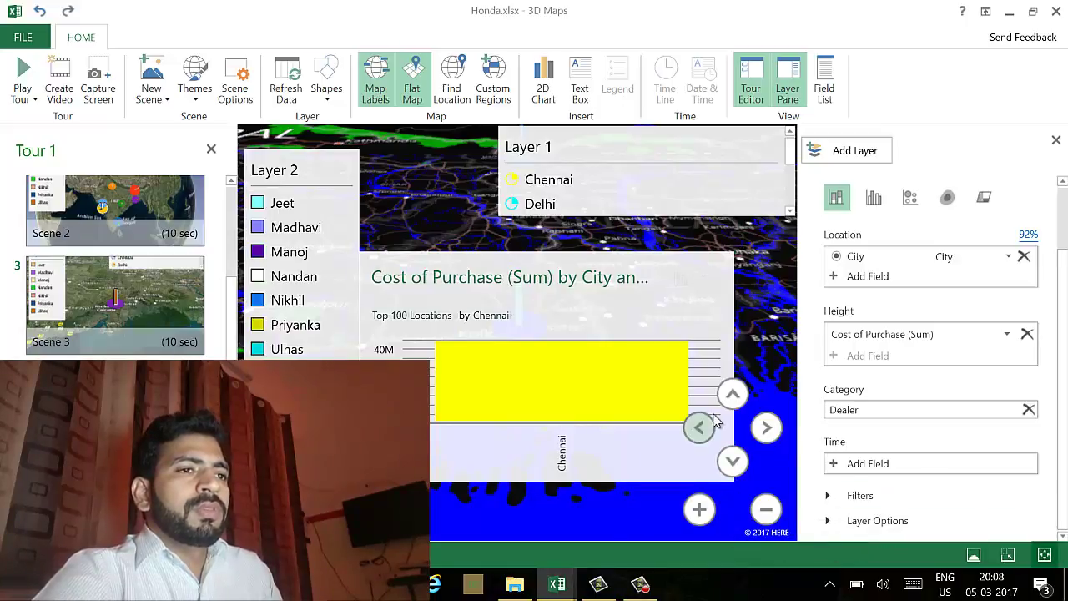
# - Export the tour as a Quick Export & Mobile 360p video, saving it to the Desktop as Tour 1.mp4
pyautogui.moveTo(167, 184)
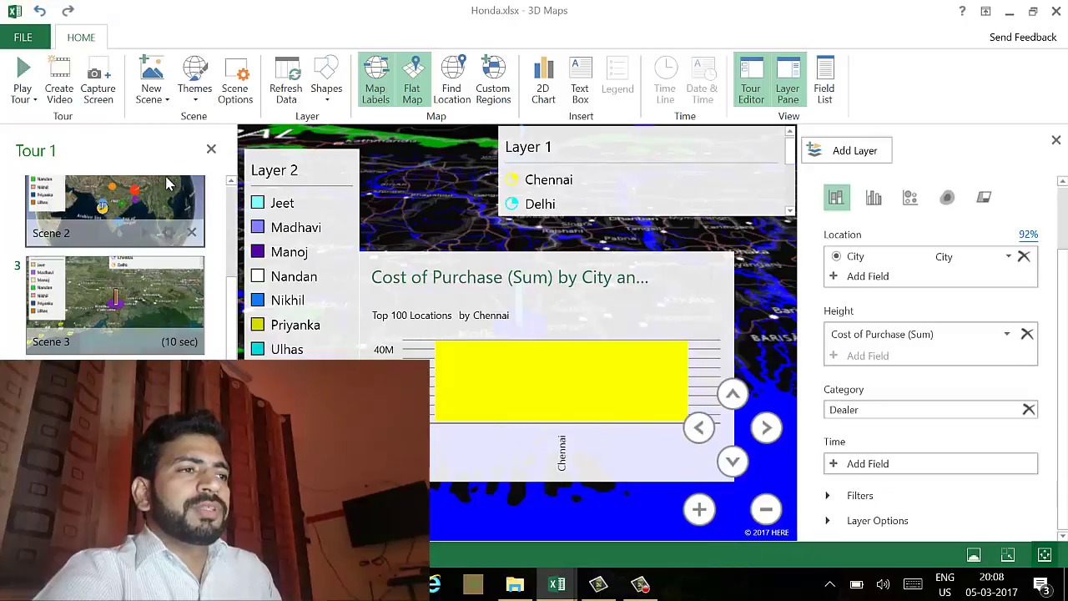
pyautogui.click(57, 83)
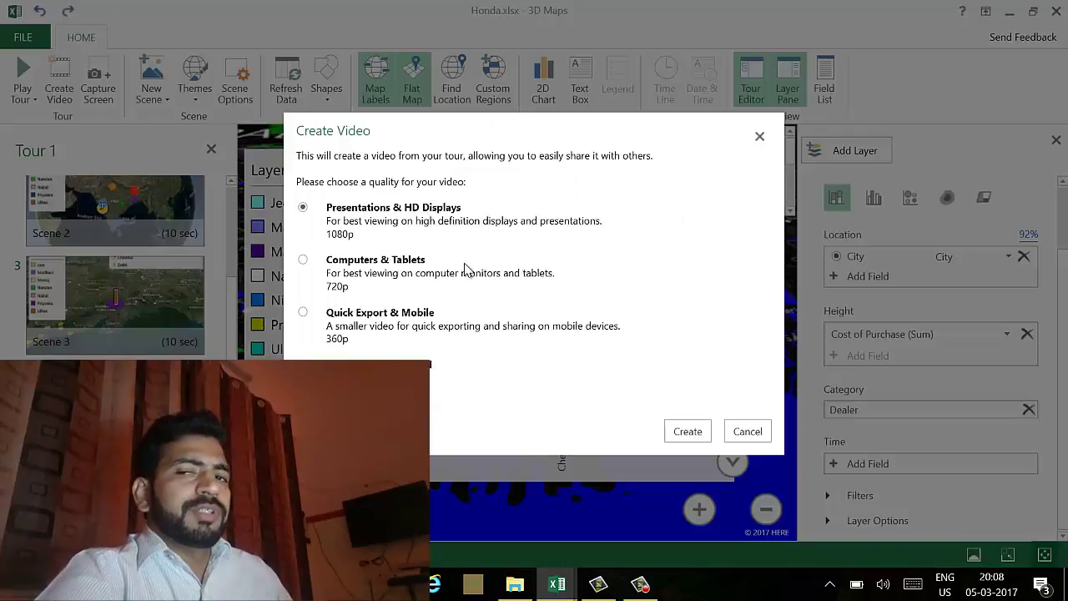
pyautogui.click(303, 313)
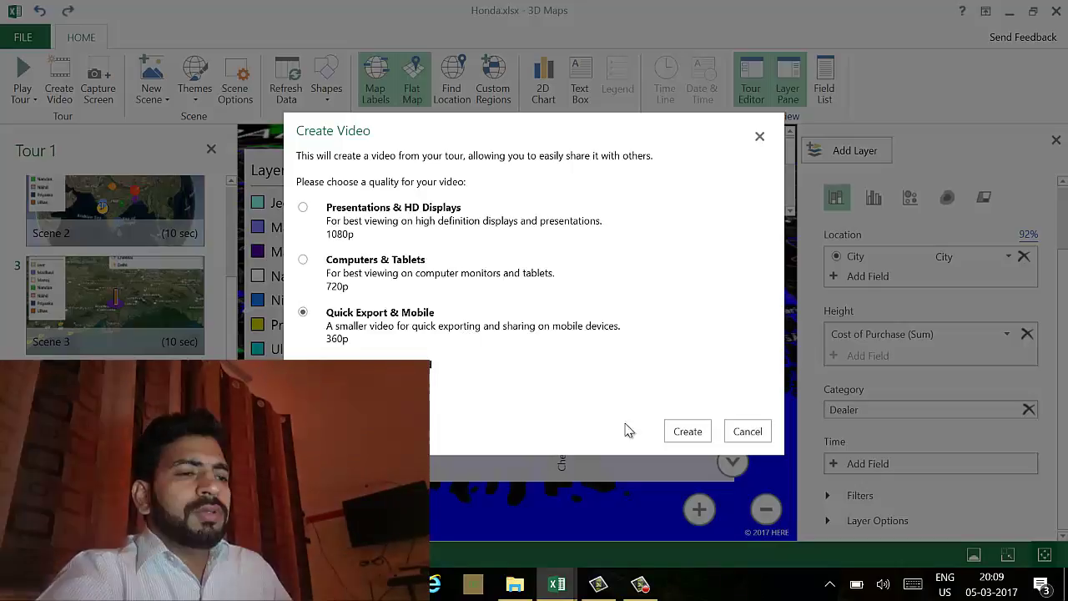
pyautogui.click(686, 435)
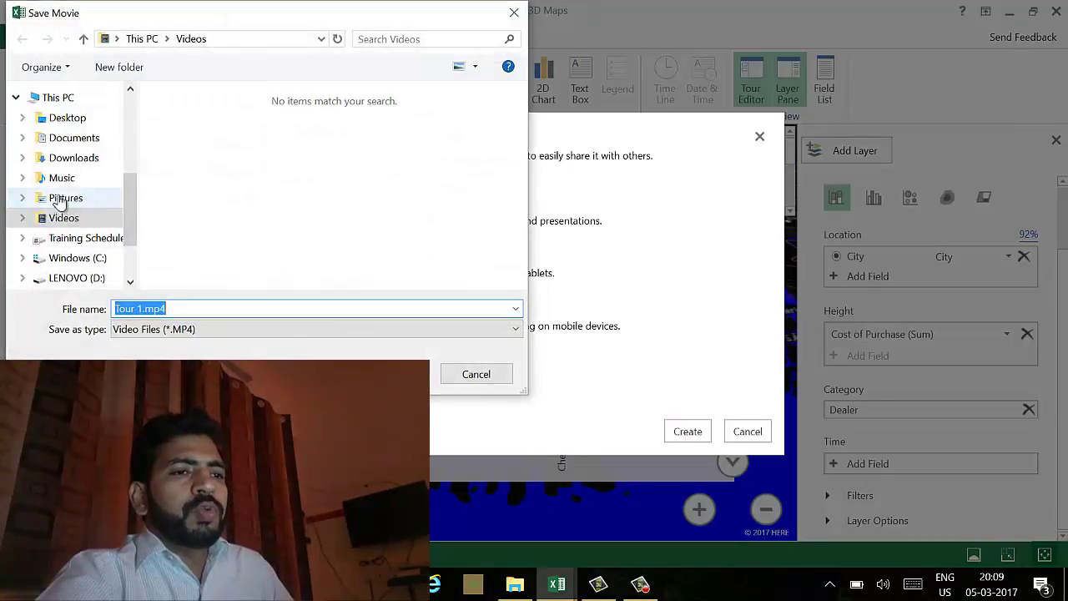
pyautogui.click(67, 119)
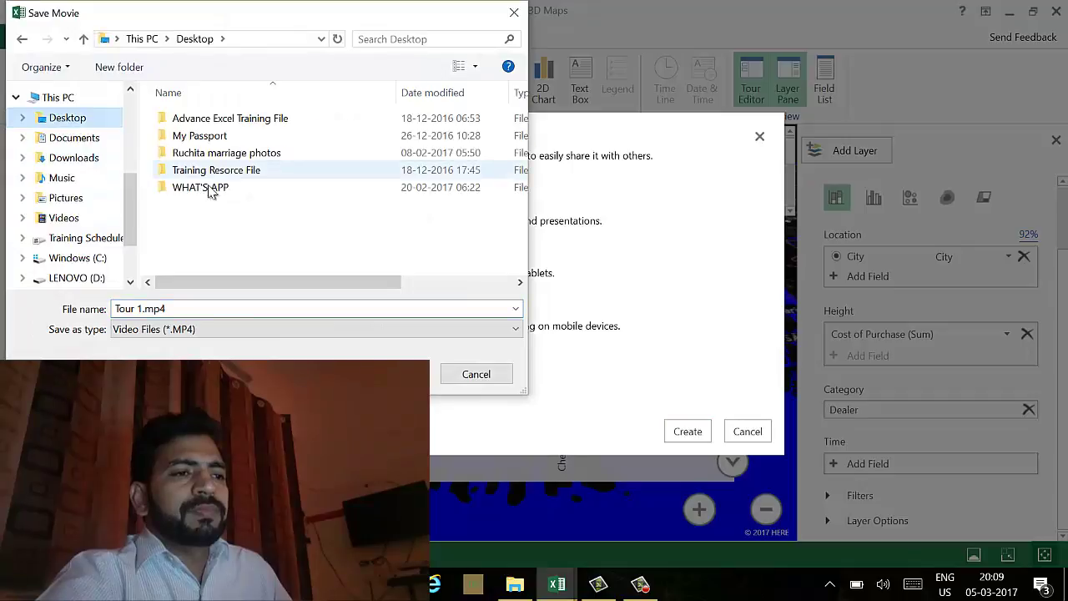
pyautogui.click(406, 374)
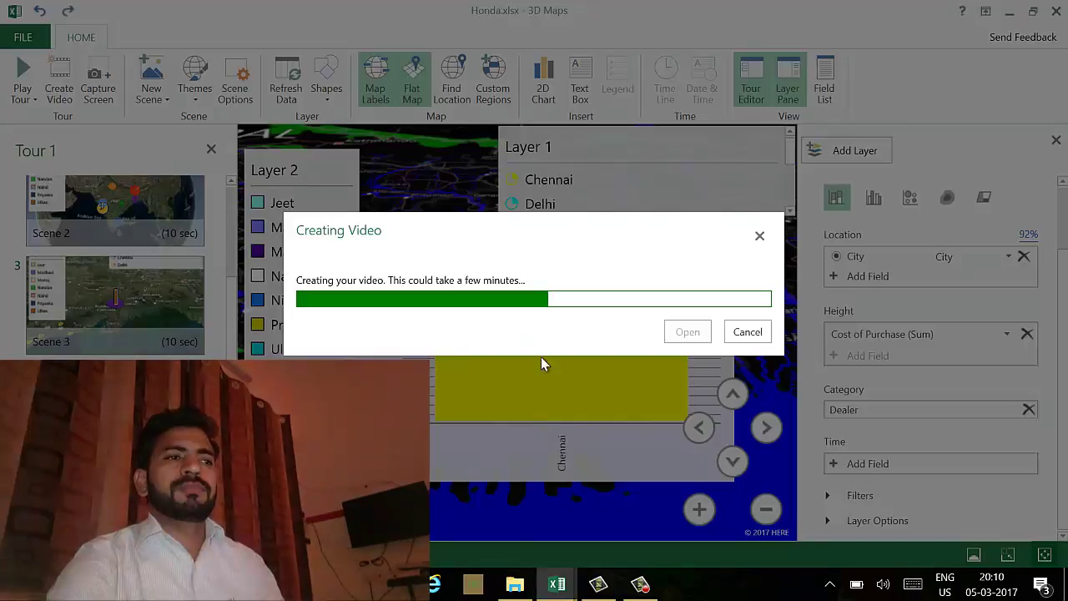
pyautogui.click(639, 589)
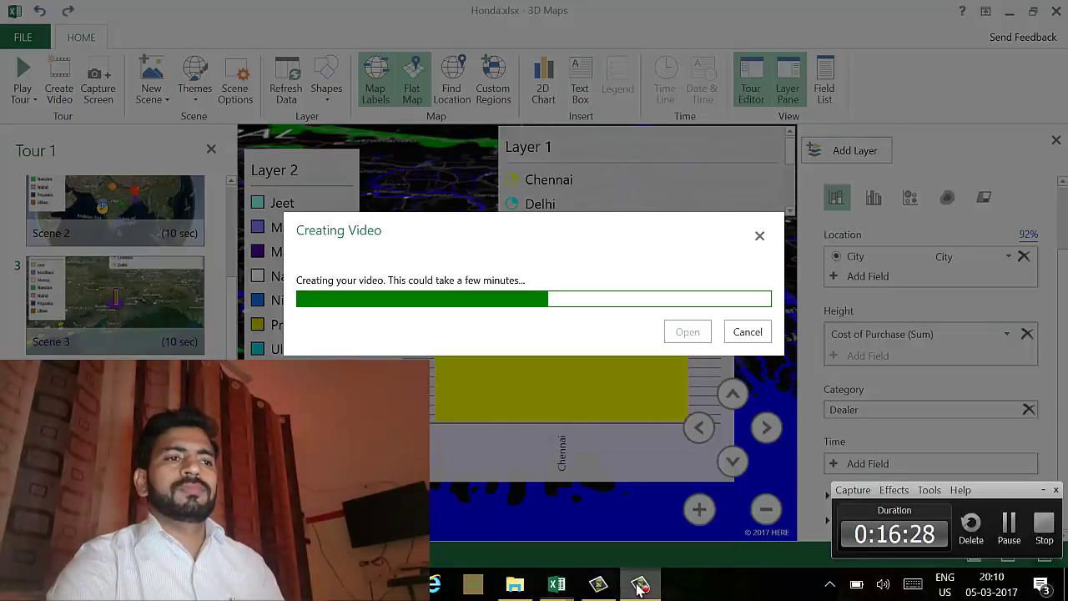
pyautogui.click(1007, 525)
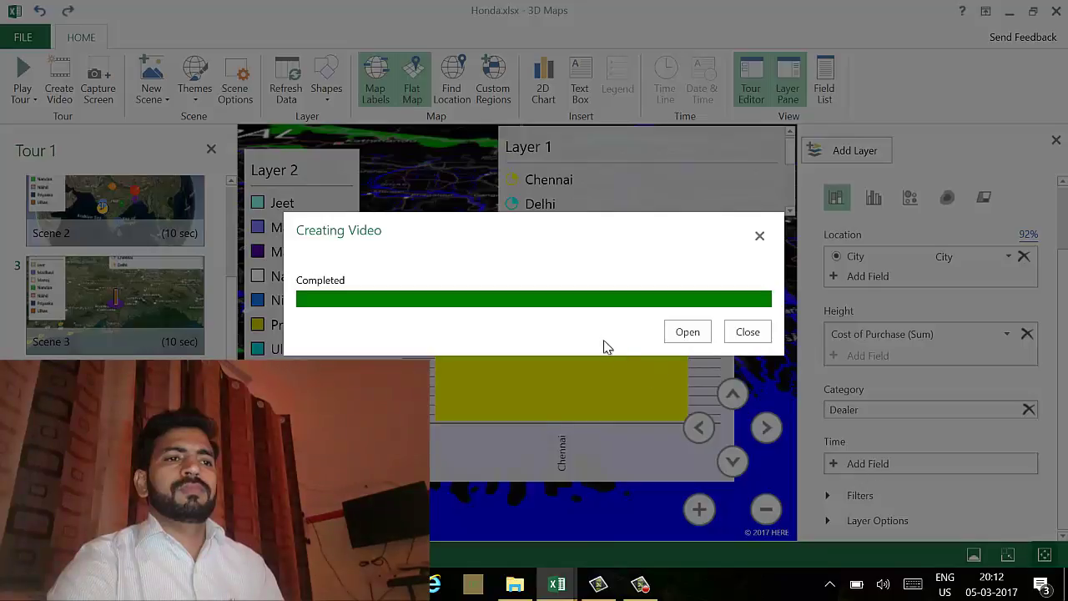
# - Open the finished tour video in the video player and watch it in full screen
pyautogui.click(686, 333)
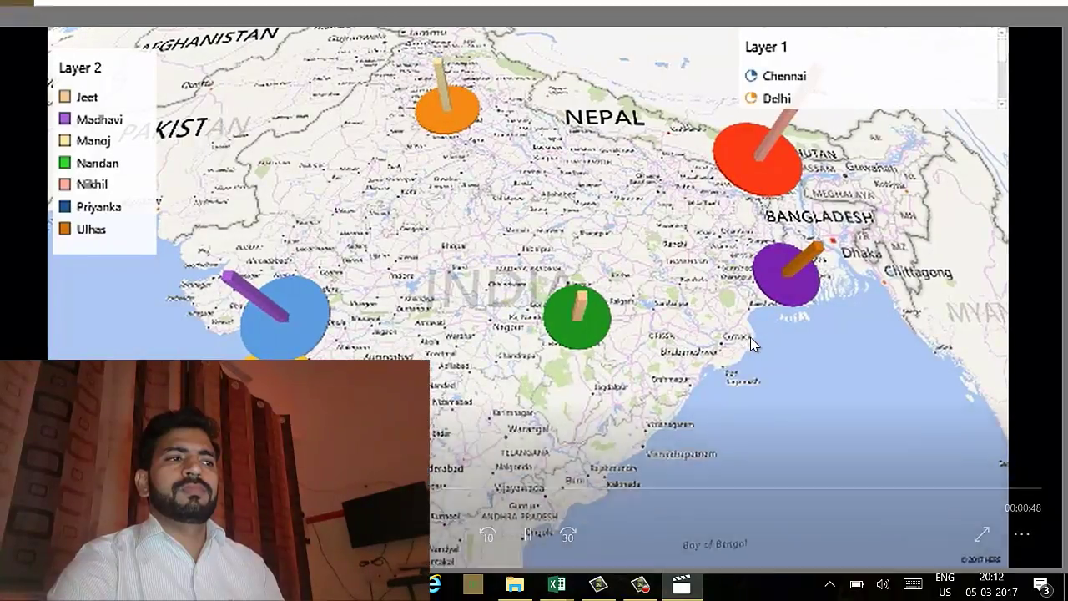
pyautogui.doubleClick(751, 342)
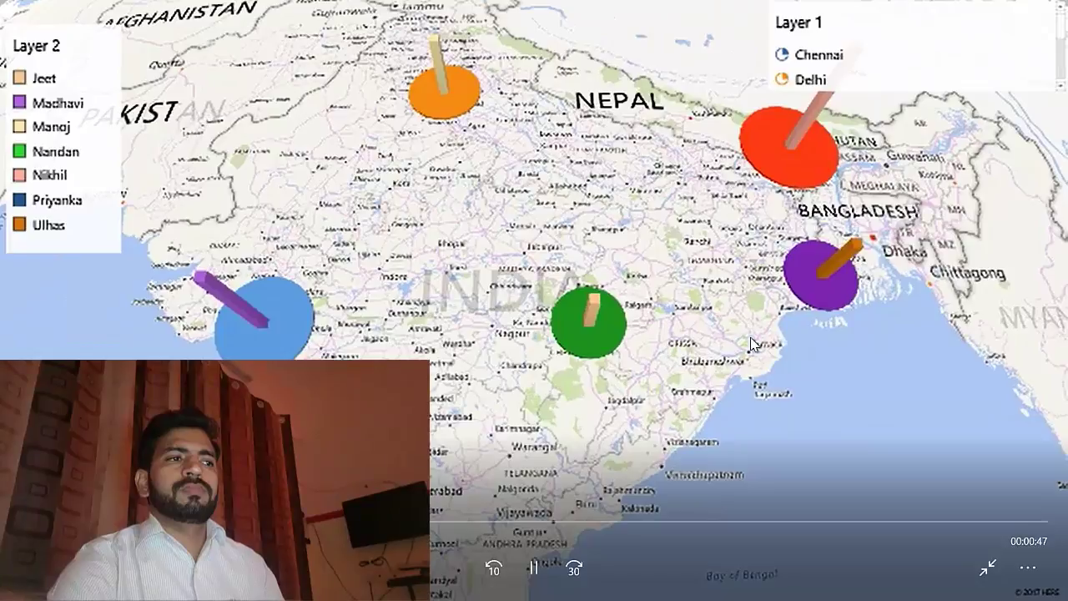